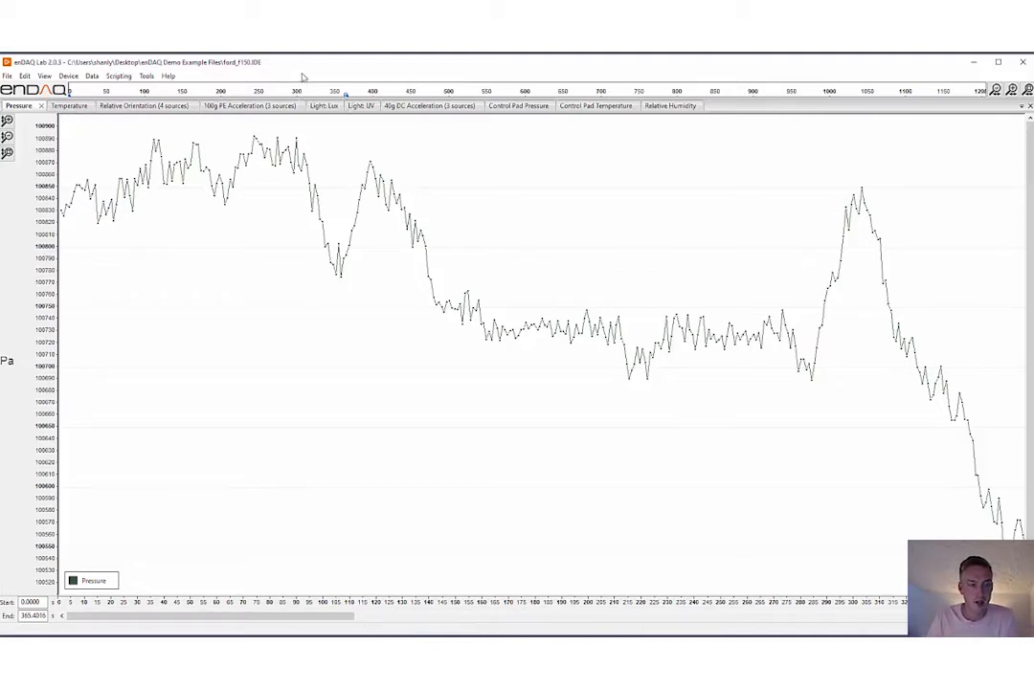
Look through the Temperature, Relative Orientation, 100g PE and 40g DC Acceleration, Control Pad Temperature, Control Pad Pressure and Relative Humidity plots
left_click(77, 106)
left_click(143, 106)
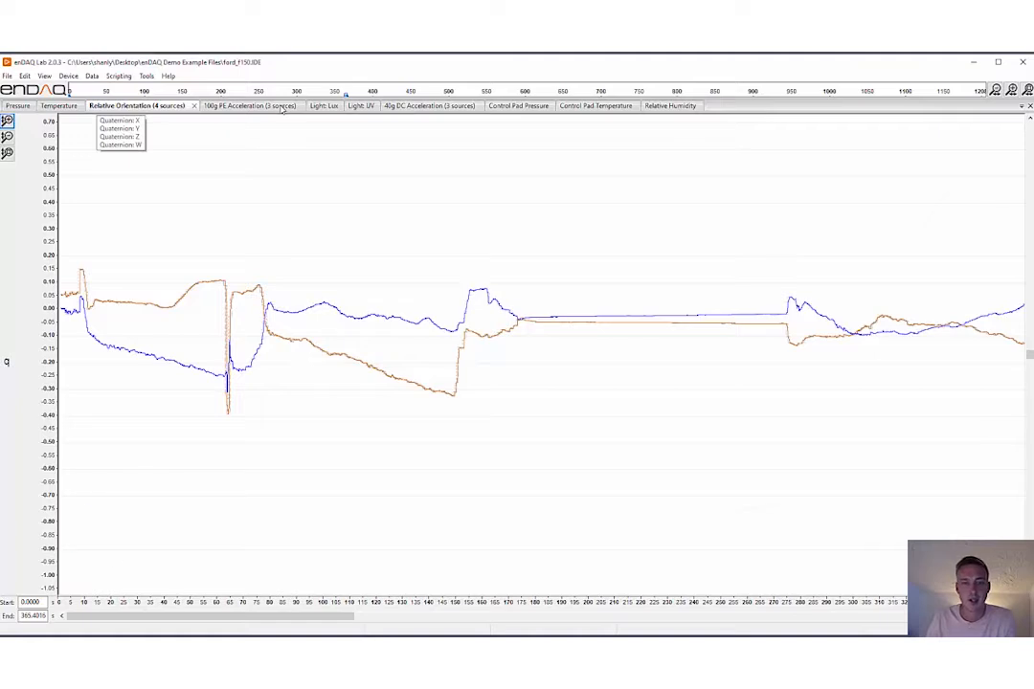
left_click(281, 107)
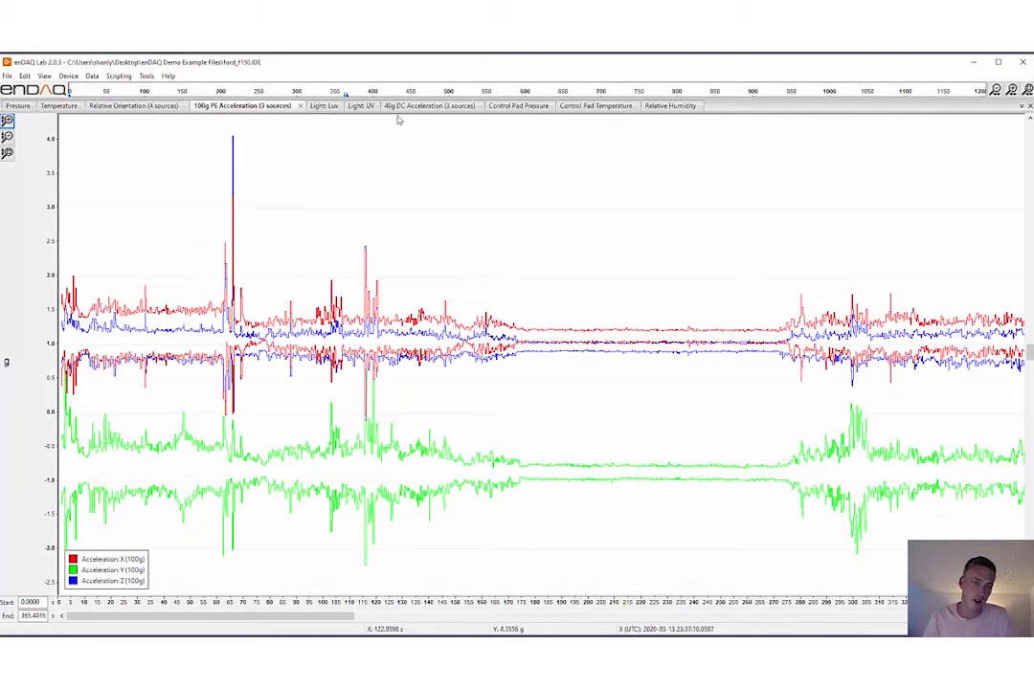
left_click(426, 105)
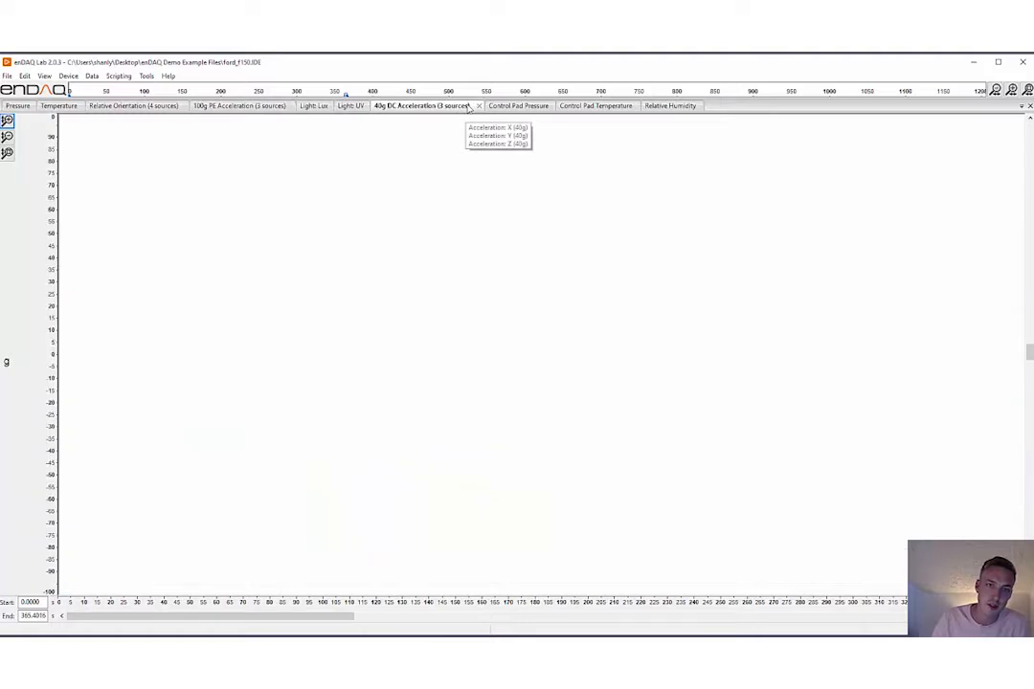
left_click(593, 106)
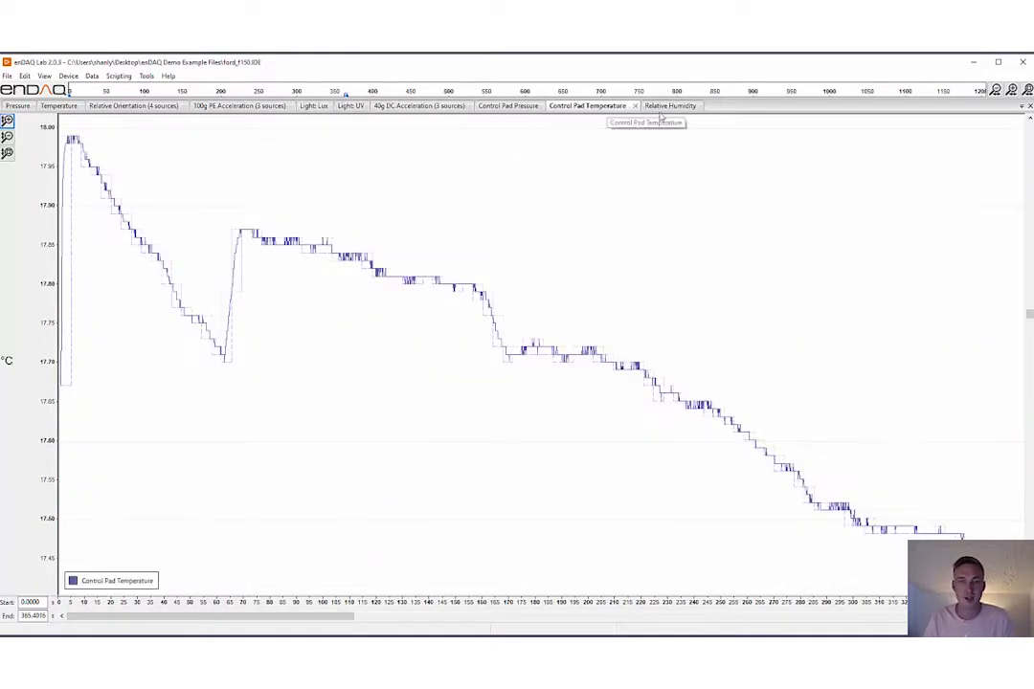
left_click(521, 106)
left_click(665, 105)
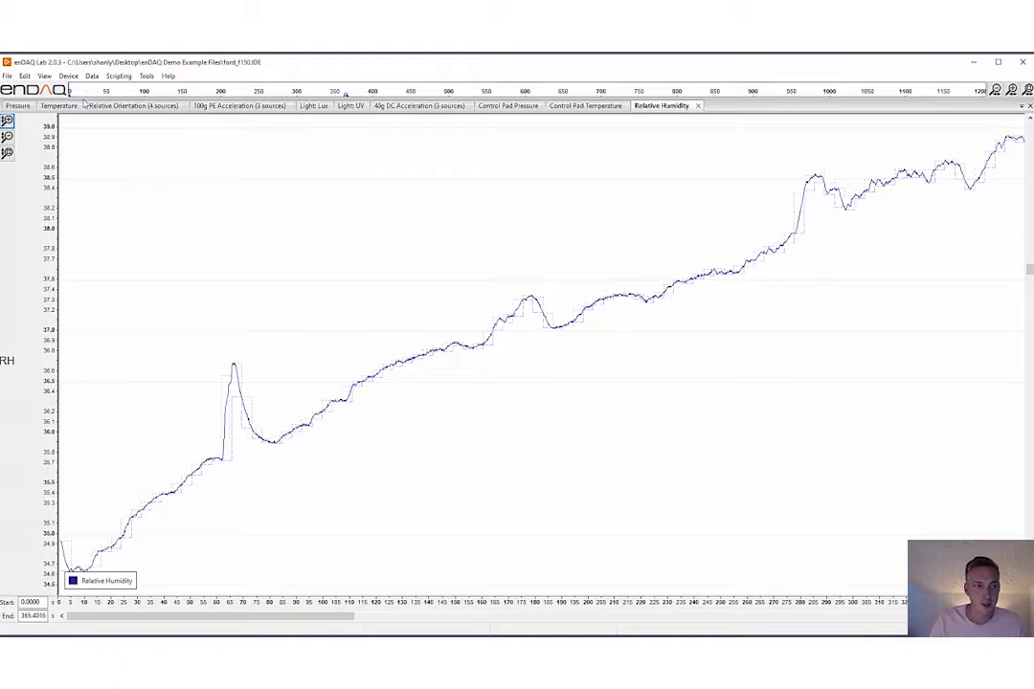
Widen the time range of the Relative Humidity plot to the full recording and fit the curve vertically
left_click_drag(69, 96, 102, 95)
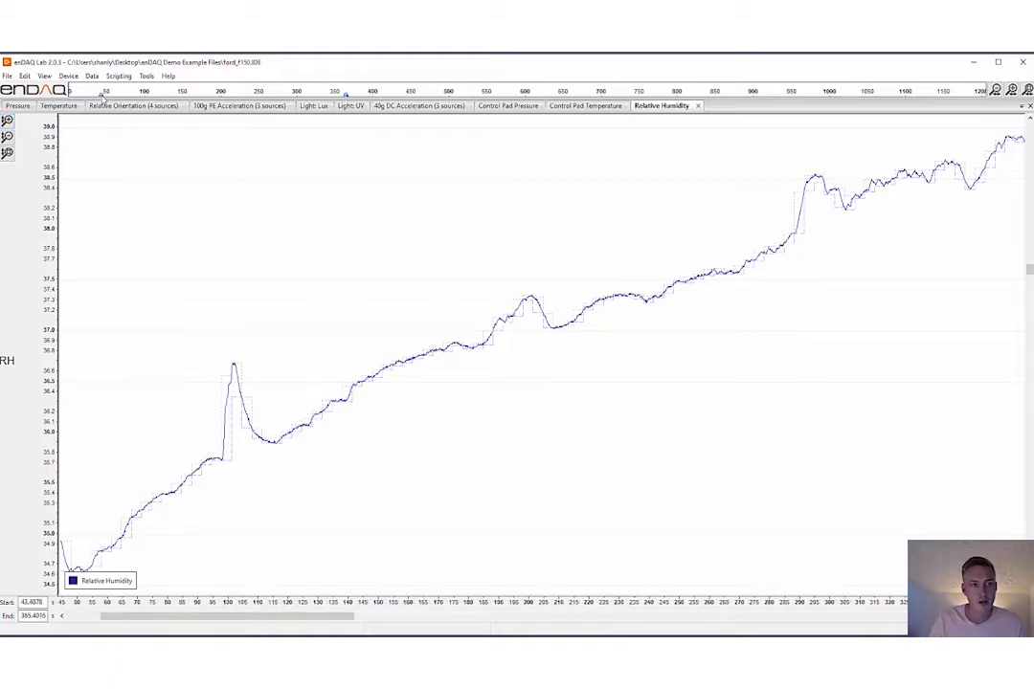
left_click_drag(347, 96, 984, 93)
left_click_drag(102, 97, 69, 96)
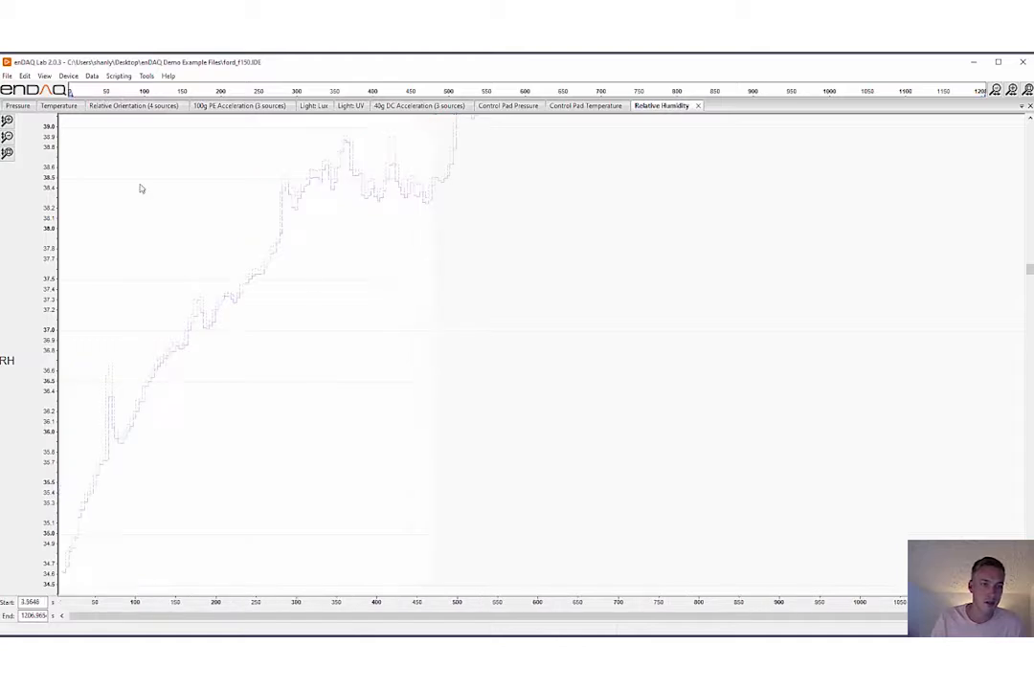
double_click(331, 291)
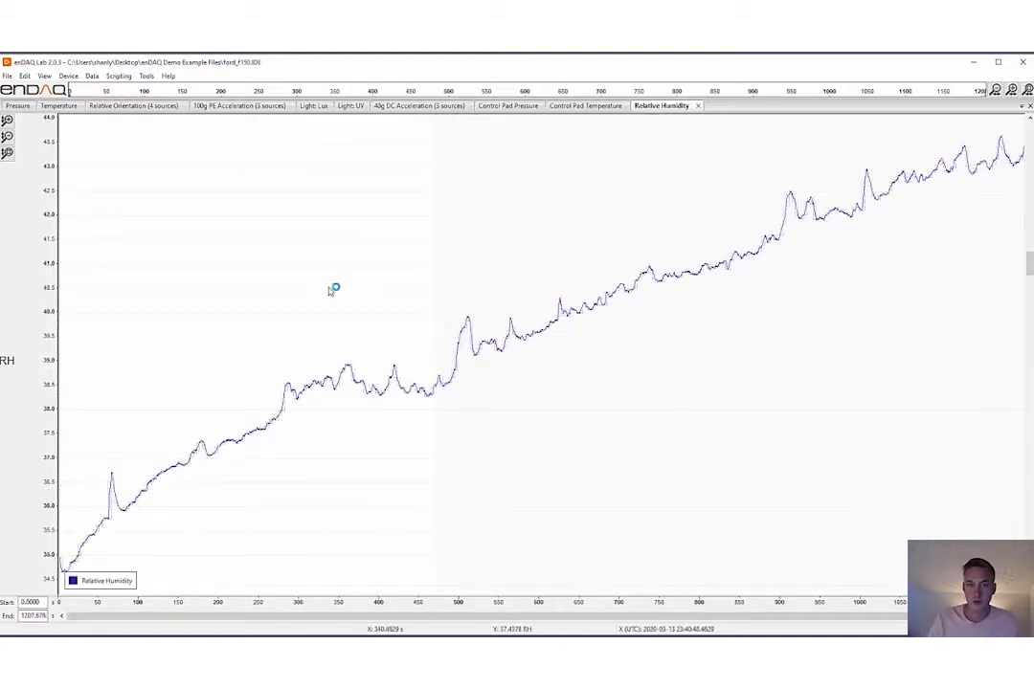
Limit the Relative Humidity plot to a start of 50 s and an end of 100 s, and return to the full range
double_click(42, 602)
type("50")
double_click(35, 616)
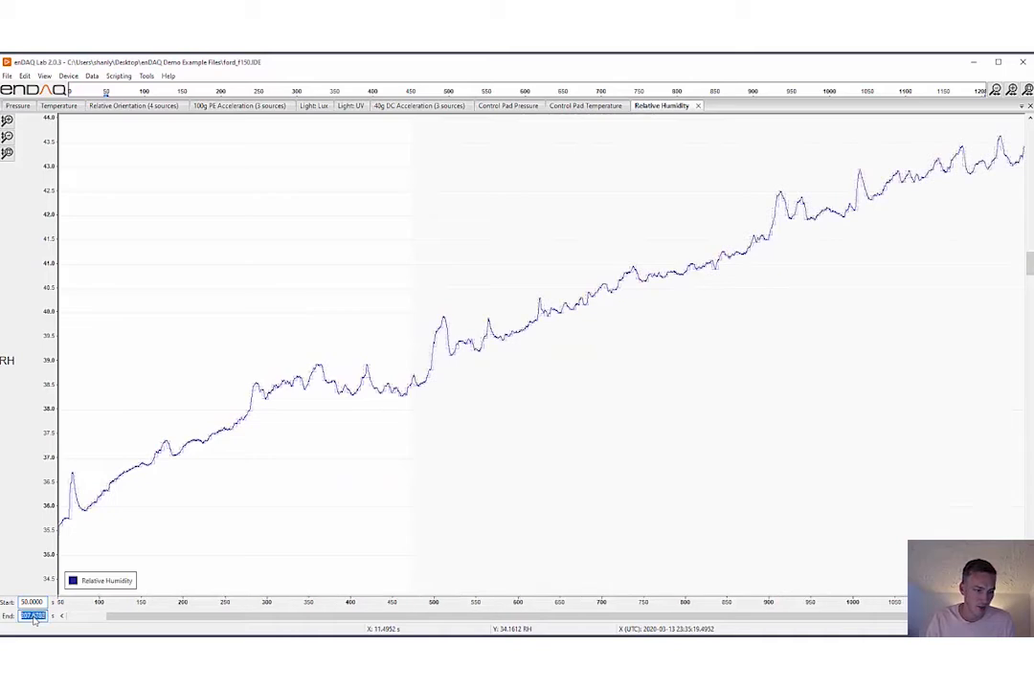
type("100")
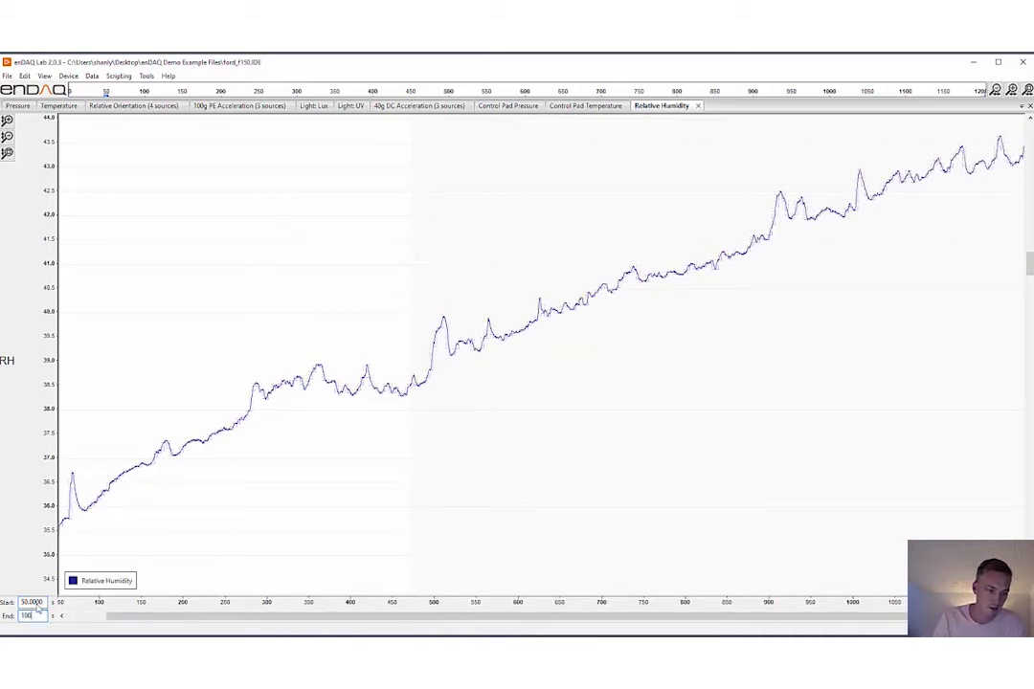
key("Return")
double_click(338, 326)
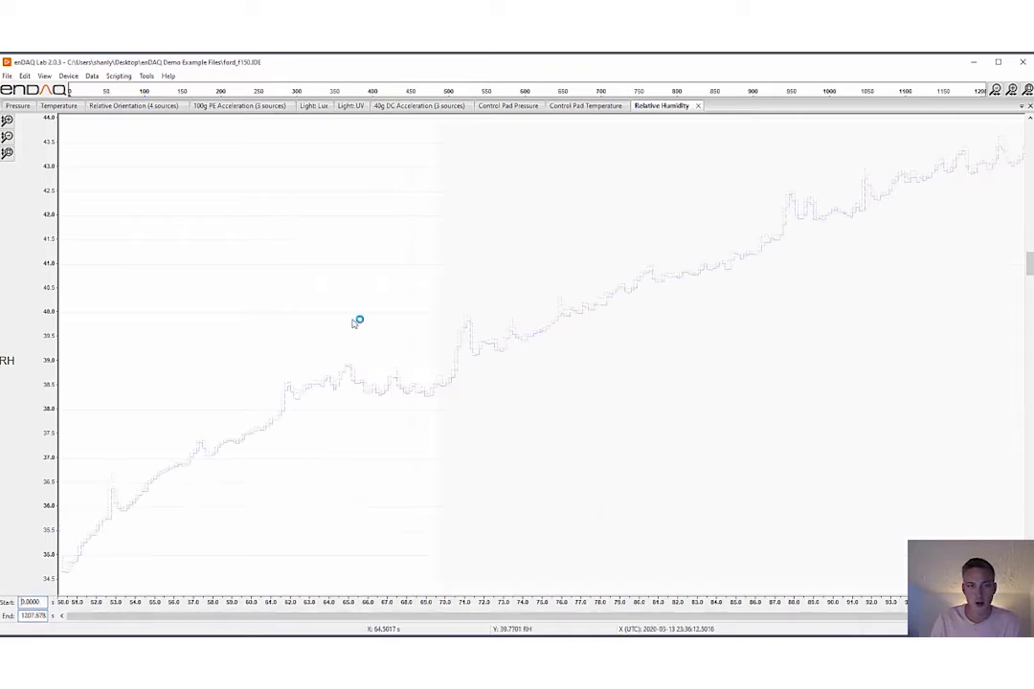
Examine the 40g DC Acceleration plot at about 256 to 357 s and about 272 to 389 s, restoring the full range each time
left_click(421, 106)
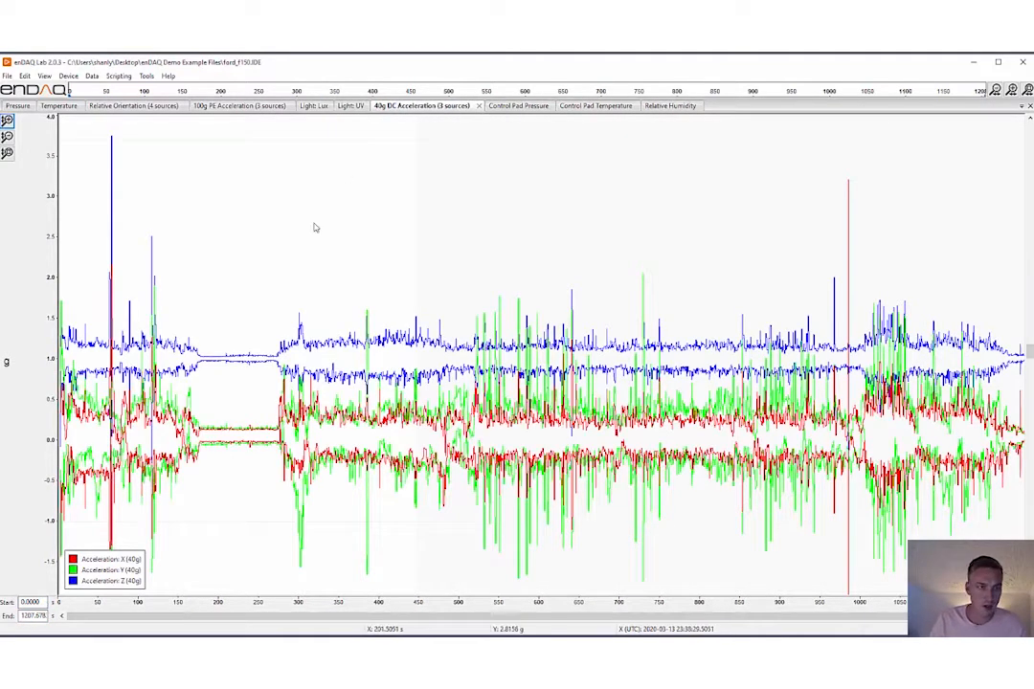
left_click_drag(262, 211, 344, 574)
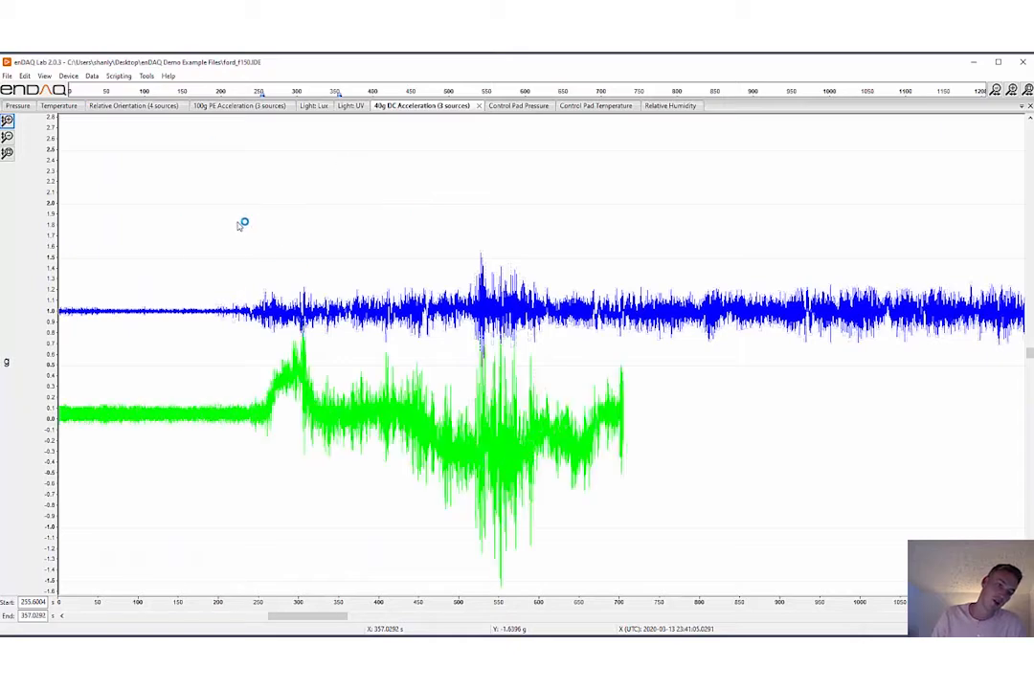
double_click(387, 230)
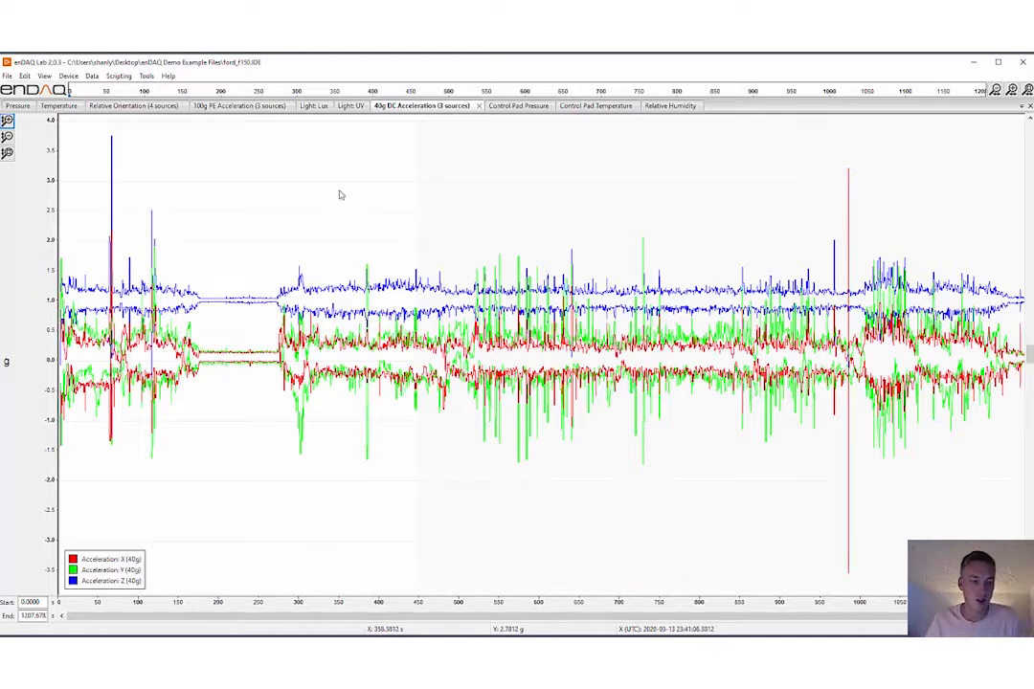
left_click_drag(307, 222, 349, 468)
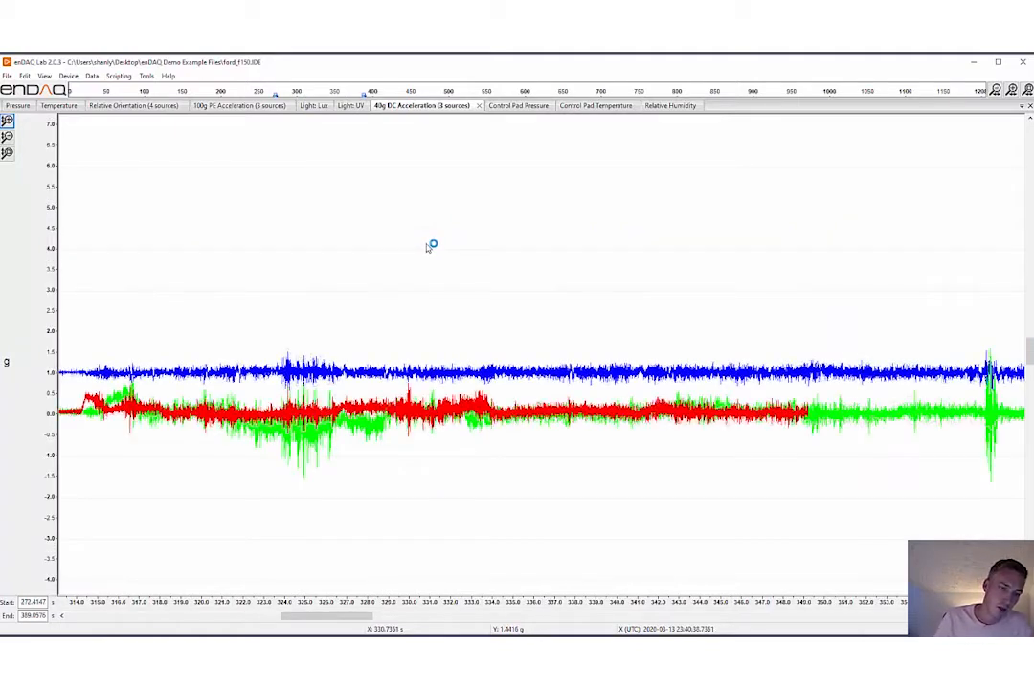
double_click(428, 248)
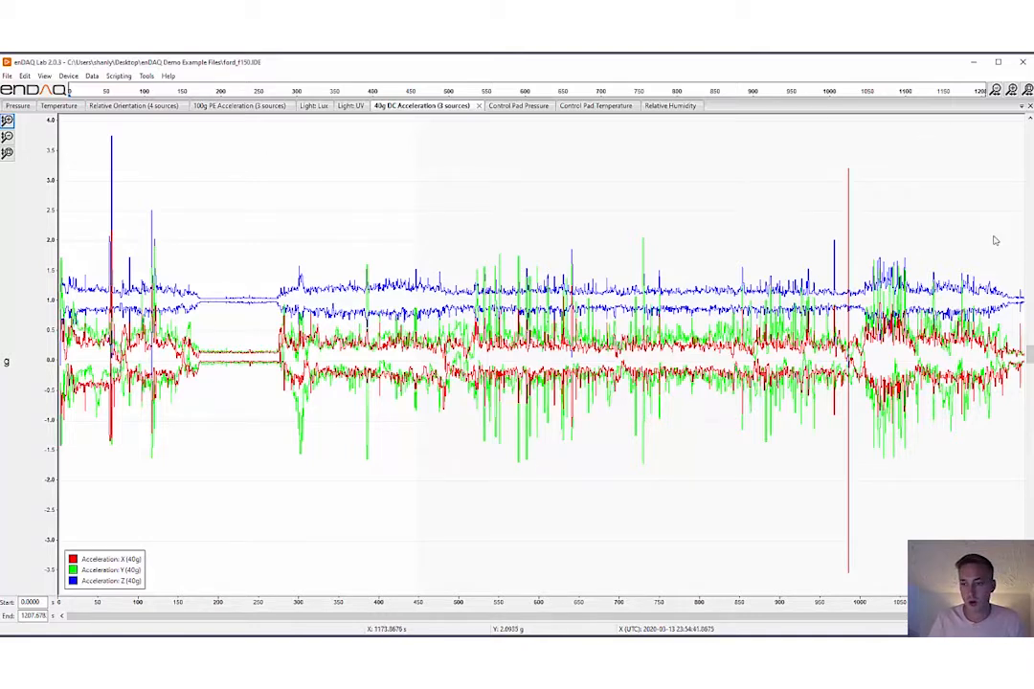
Examine the 40g DC Acceleration data between about 288 and 316 s, and restore the full time range
left_click(10, 75)
left_click(361, 230)
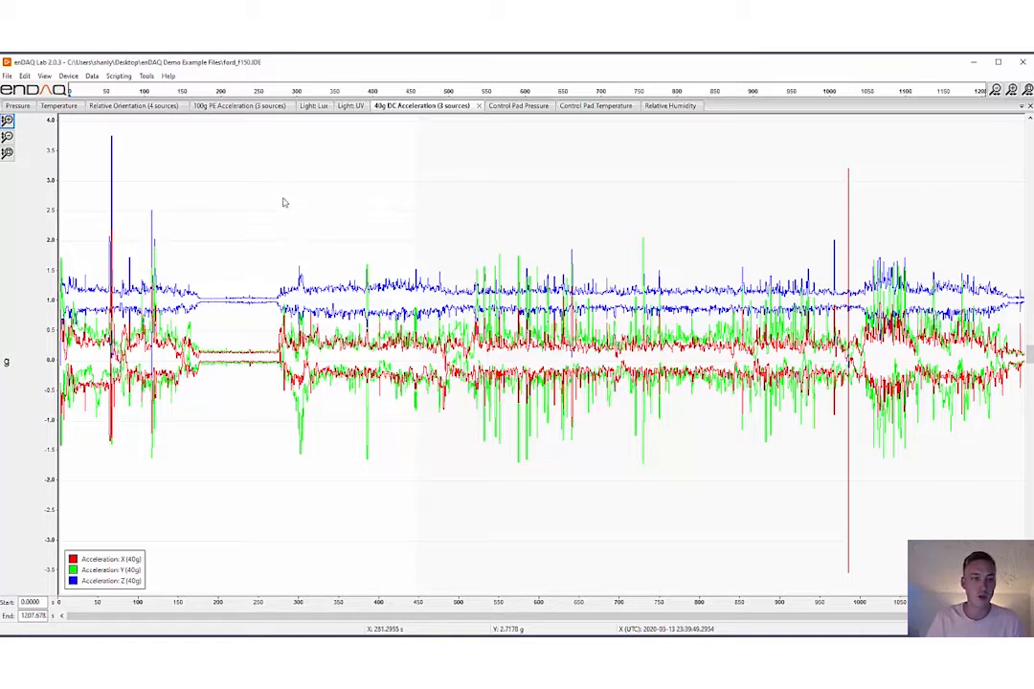
left_click_drag(288, 244, 311, 469)
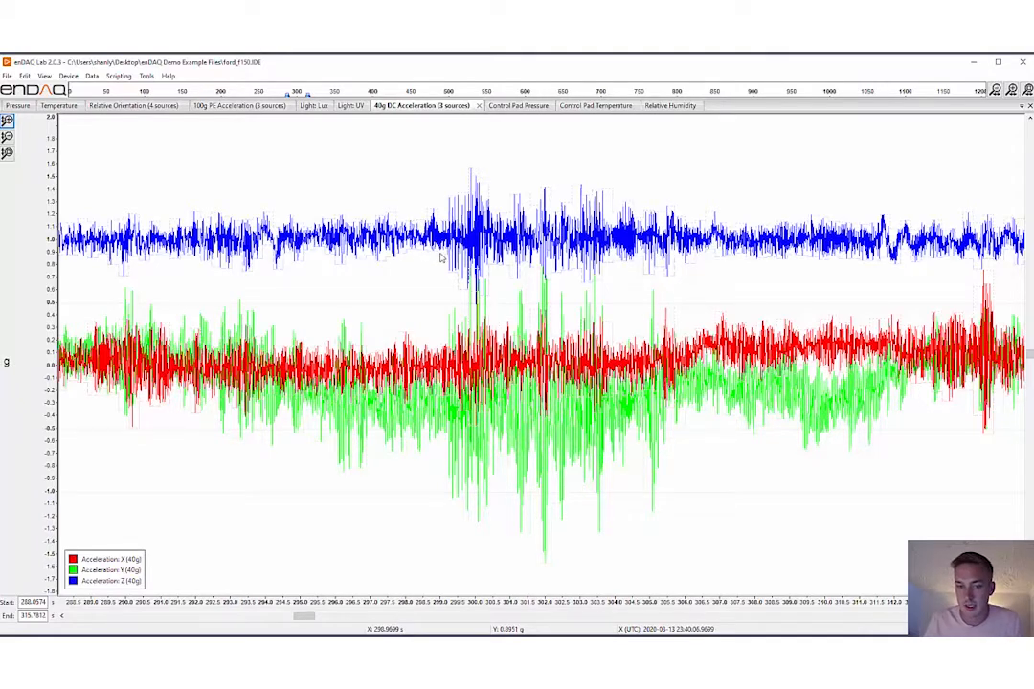
key("ctrl+0")
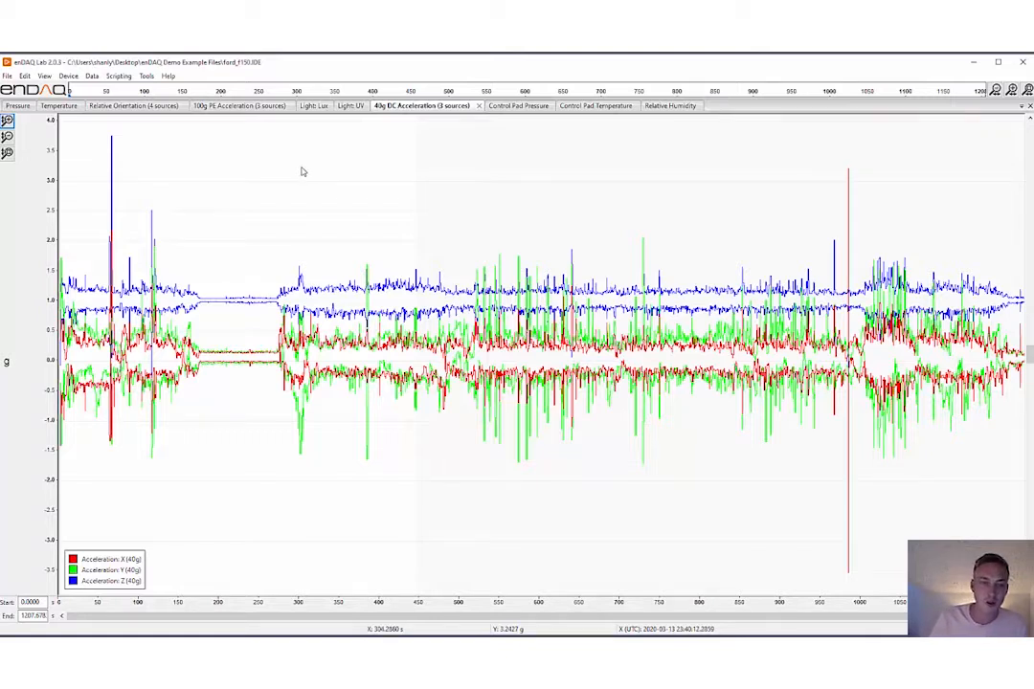
Show the 100g PE Acceleration plot and remove the rolling mean from its data
left_click(235, 106)
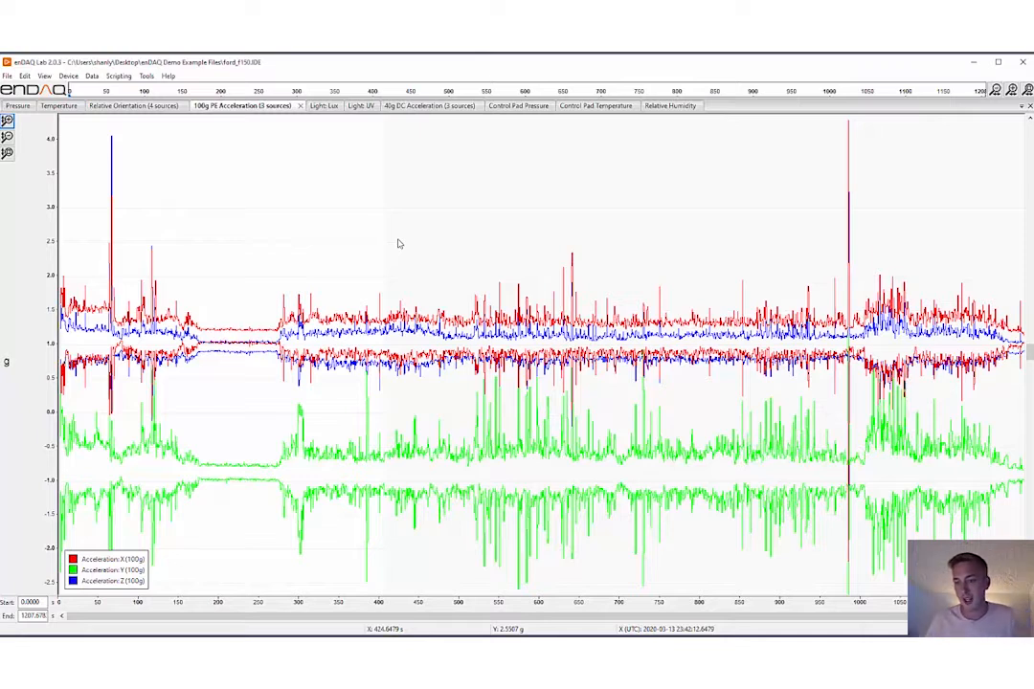
left_click(92, 75)
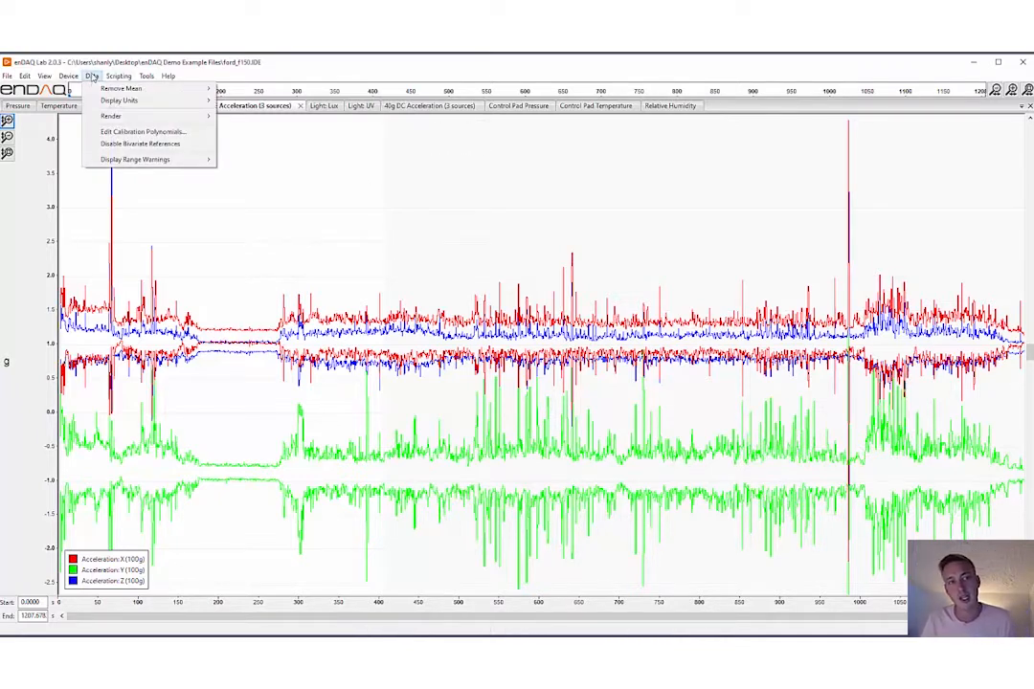
mouse_move(97, 88)
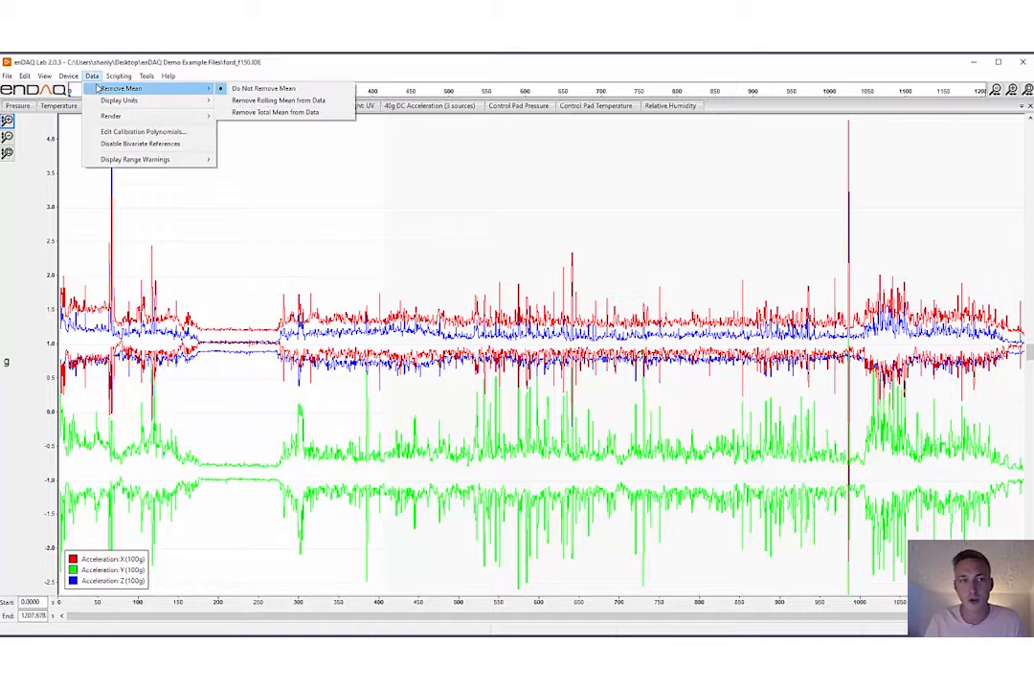
left_click(290, 102)
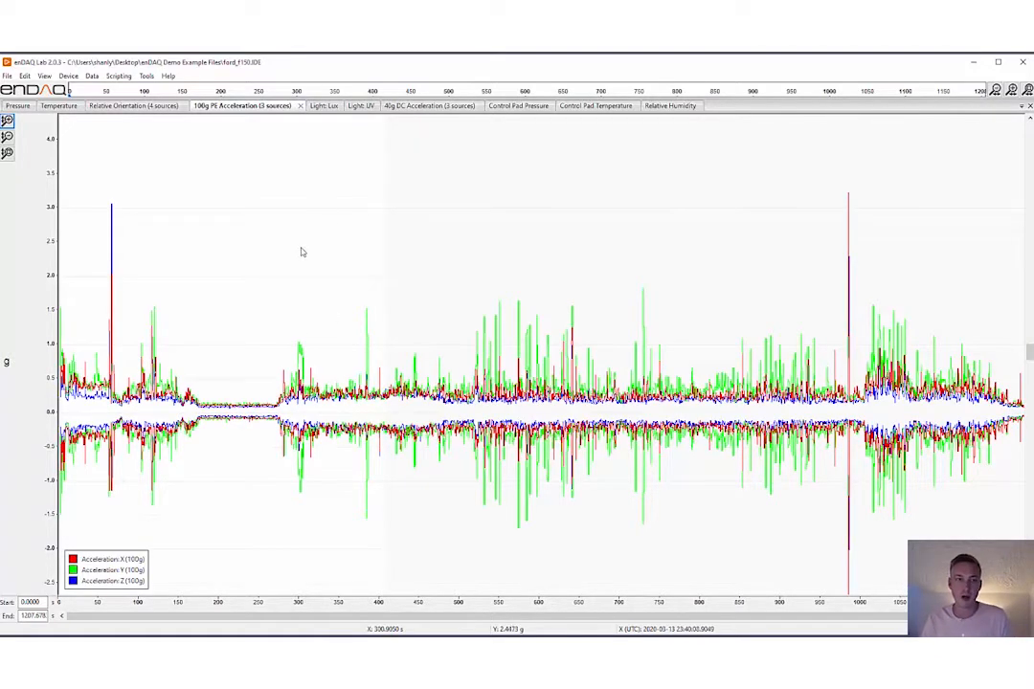
Inspect the 40g DC Acceleration data from about 53 to 102 s, shifting the traces up along the vertical axis
left_click(389, 105)
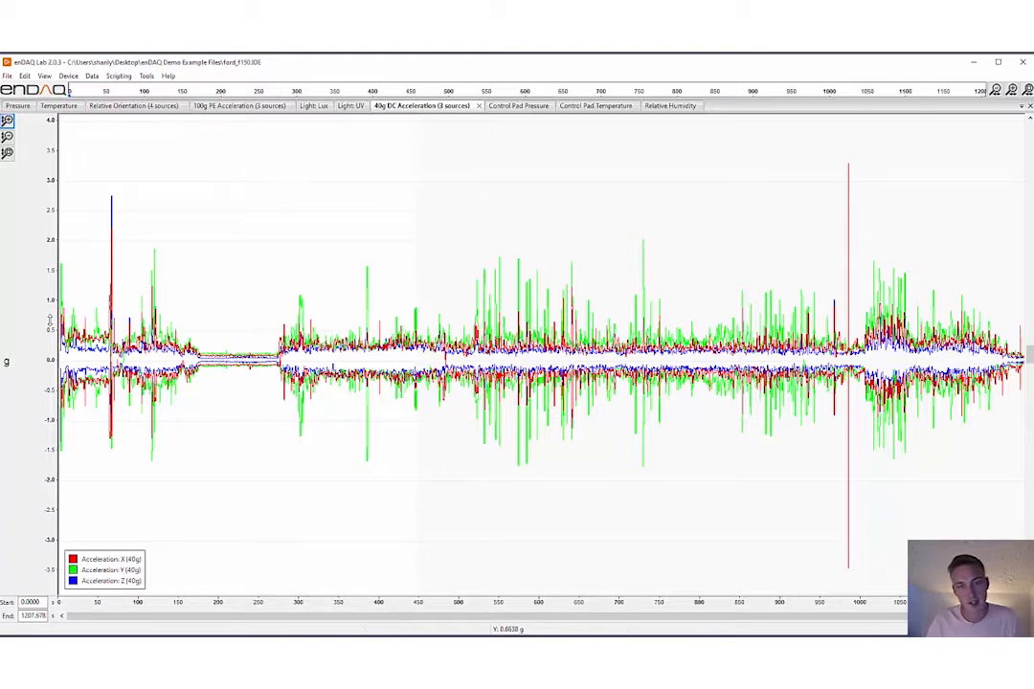
left_click_drag(99, 178, 139, 515)
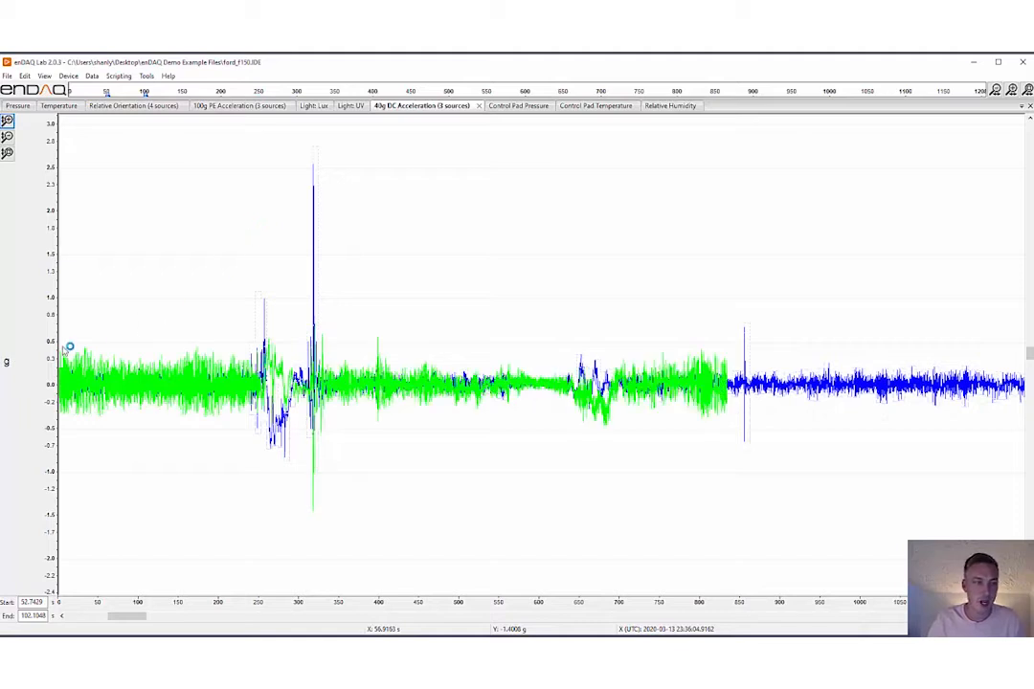
left_click_drag(44, 436, 43, 359)
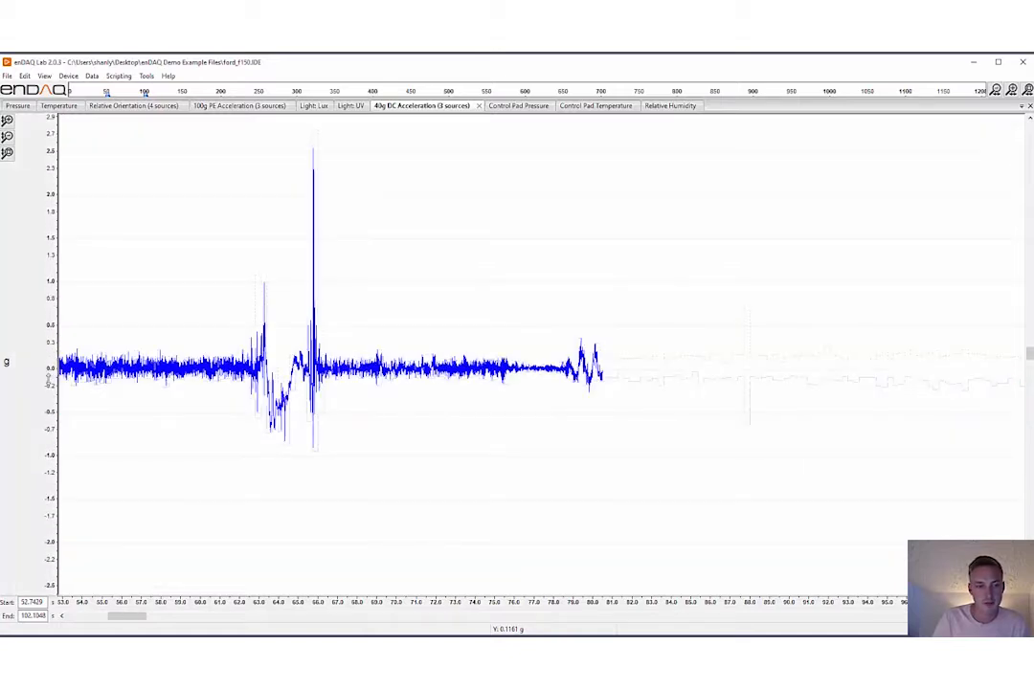
left_click_drag(50, 384, 51, 272)
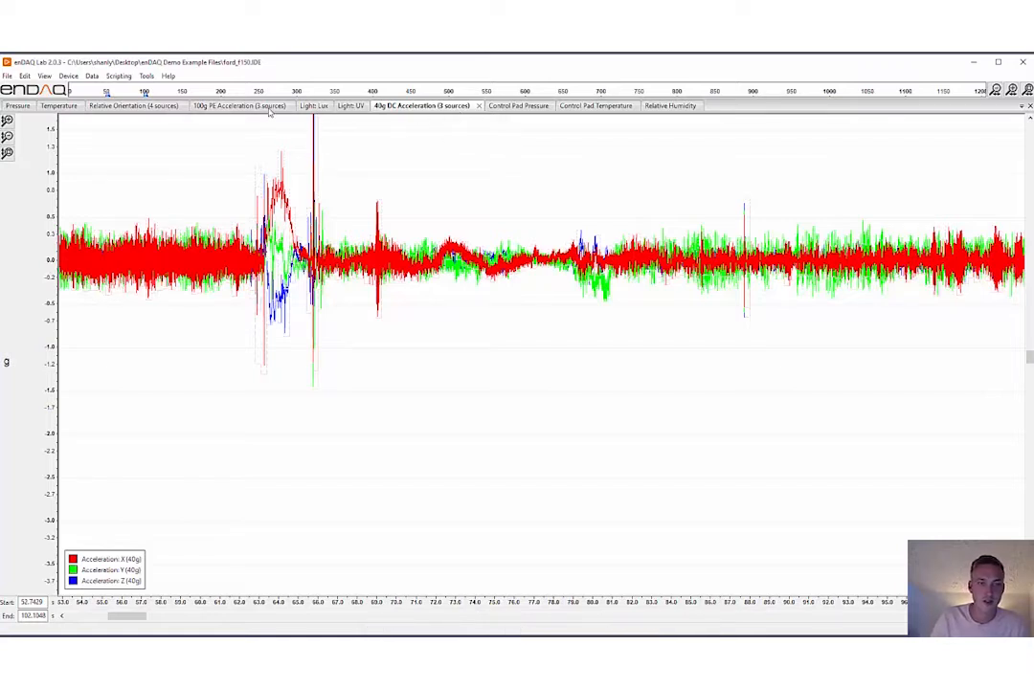
Dock the 40g DC Acceleration and Relative Orientation plots as separate panes below the main plot area, with 100g PE Acceleration shown above them
left_click_drag(439, 109, 379, 595)
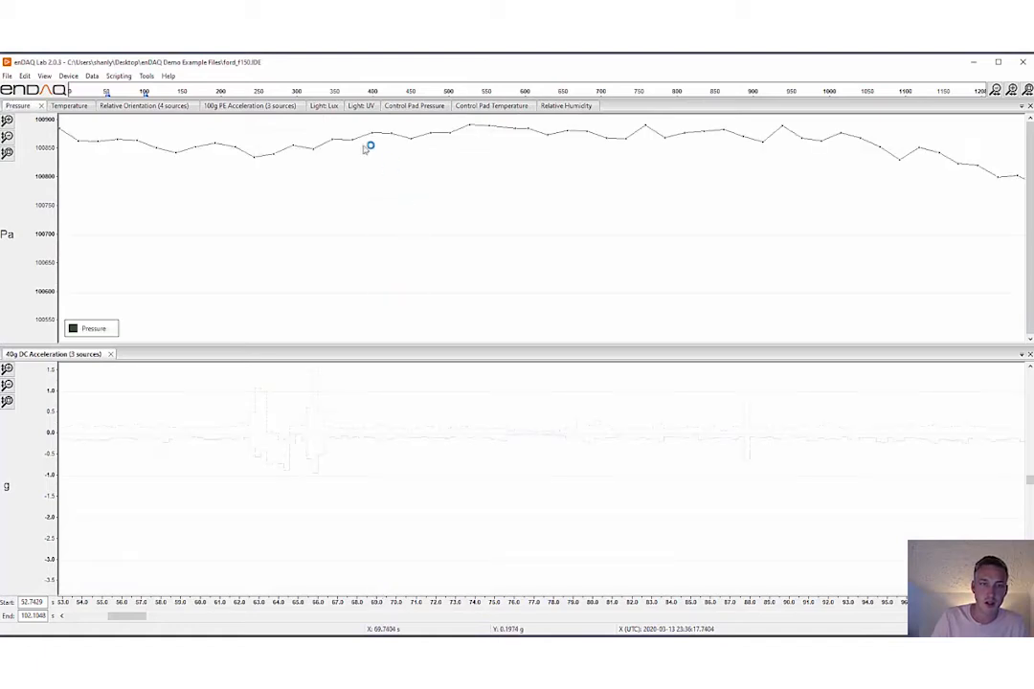
left_click(283, 106)
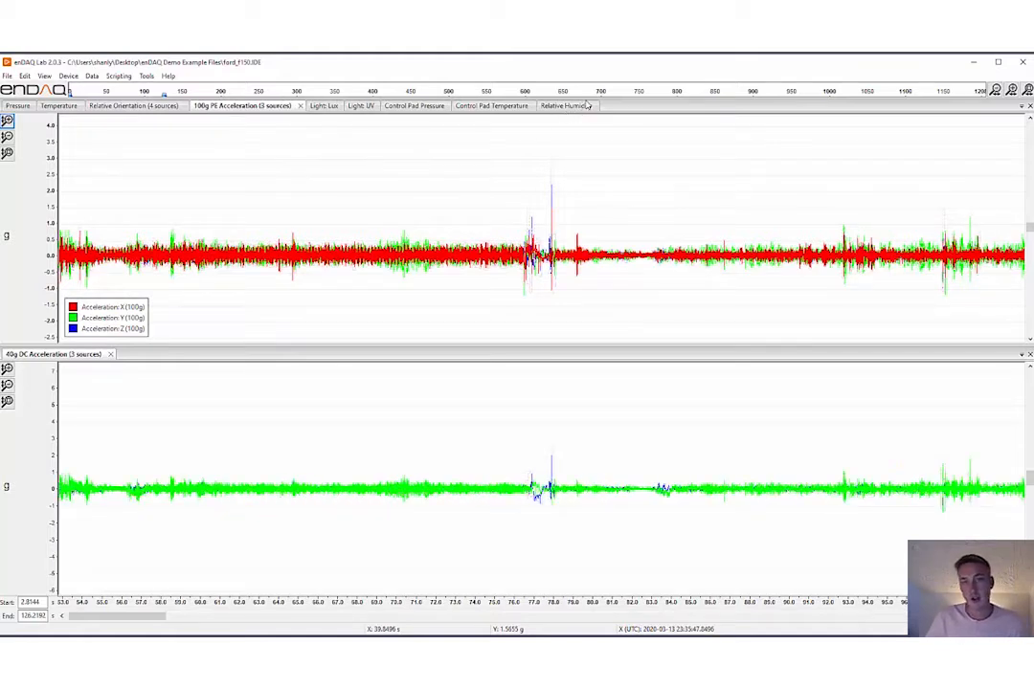
left_click(143, 107)
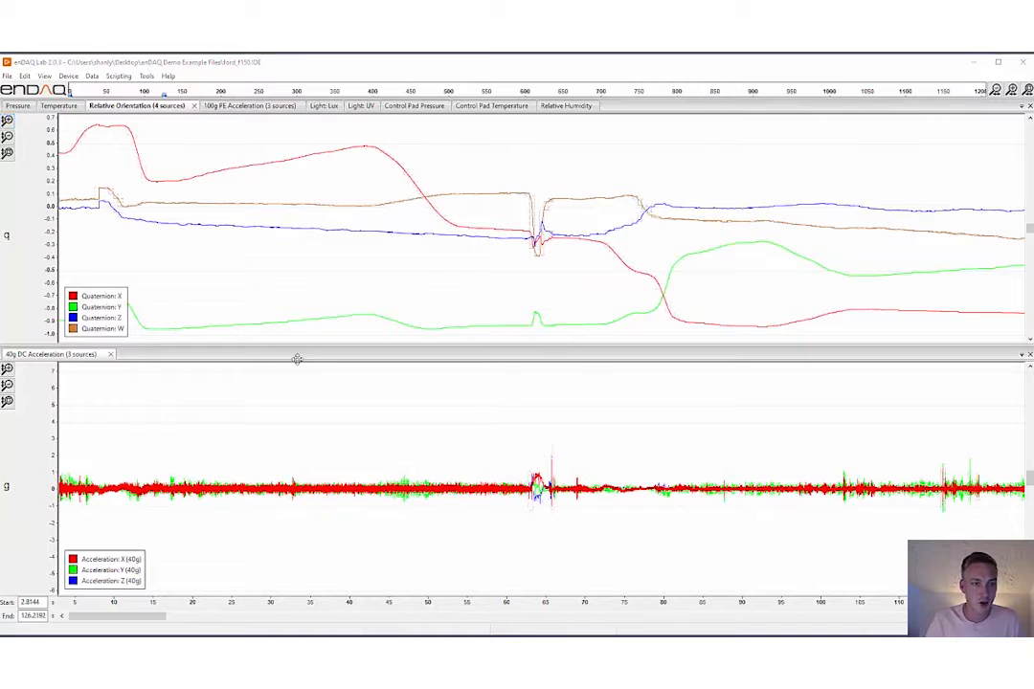
left_click_drag(280, 436, 356, 608)
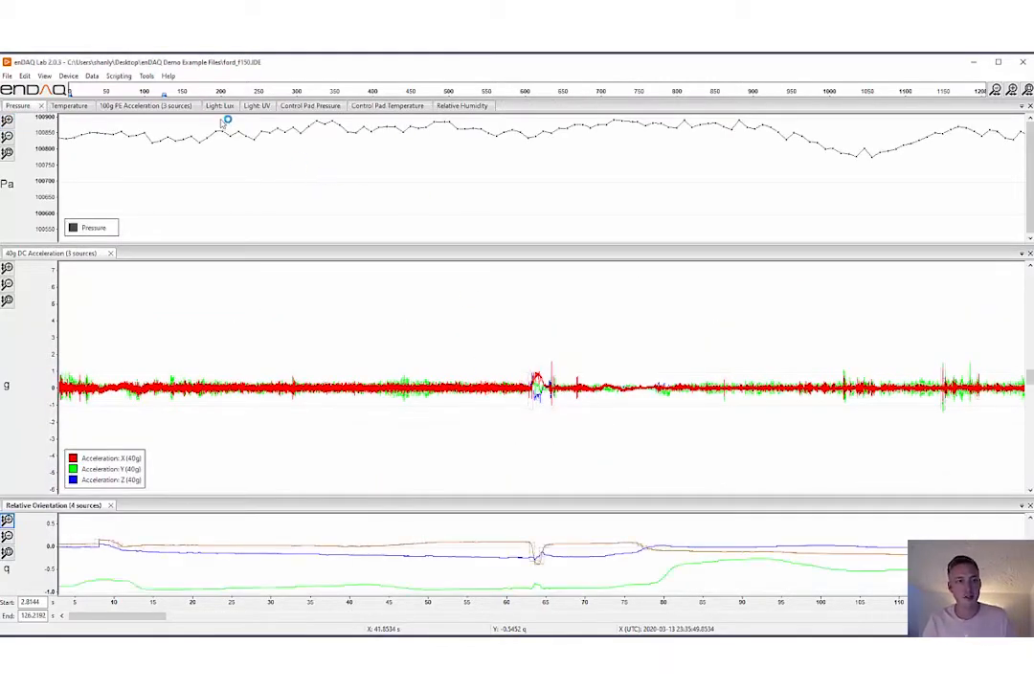
left_click(169, 108)
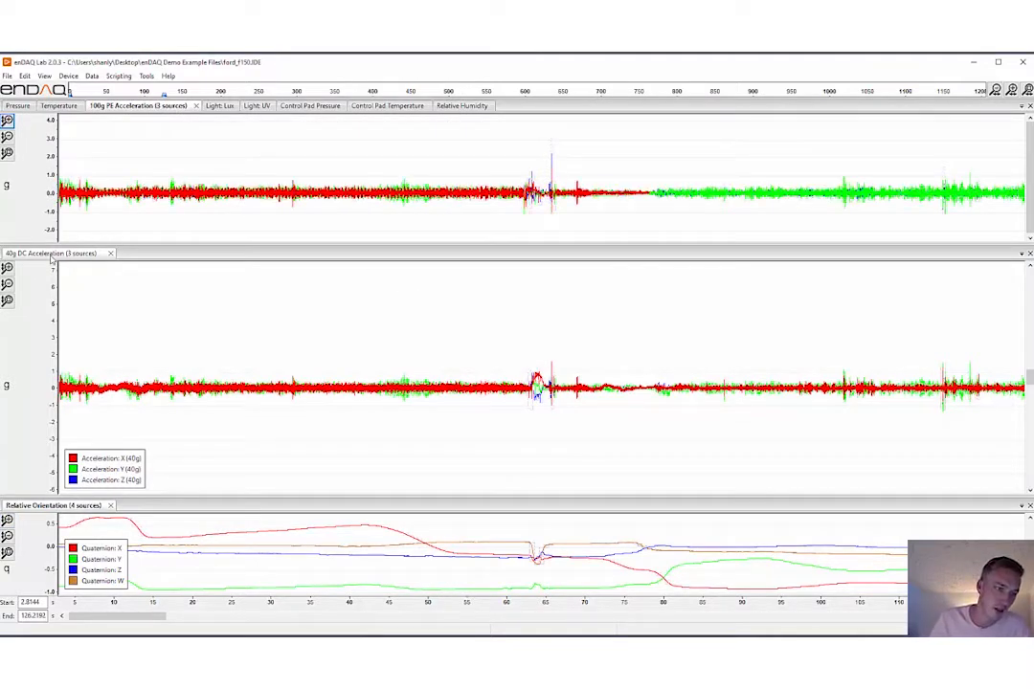
Dock the 40g DC Acceleration and Relative Orientation plots back into the main plot group and show the 40g DC Acceleration plot
left_click_drag(53, 256, 201, 139)
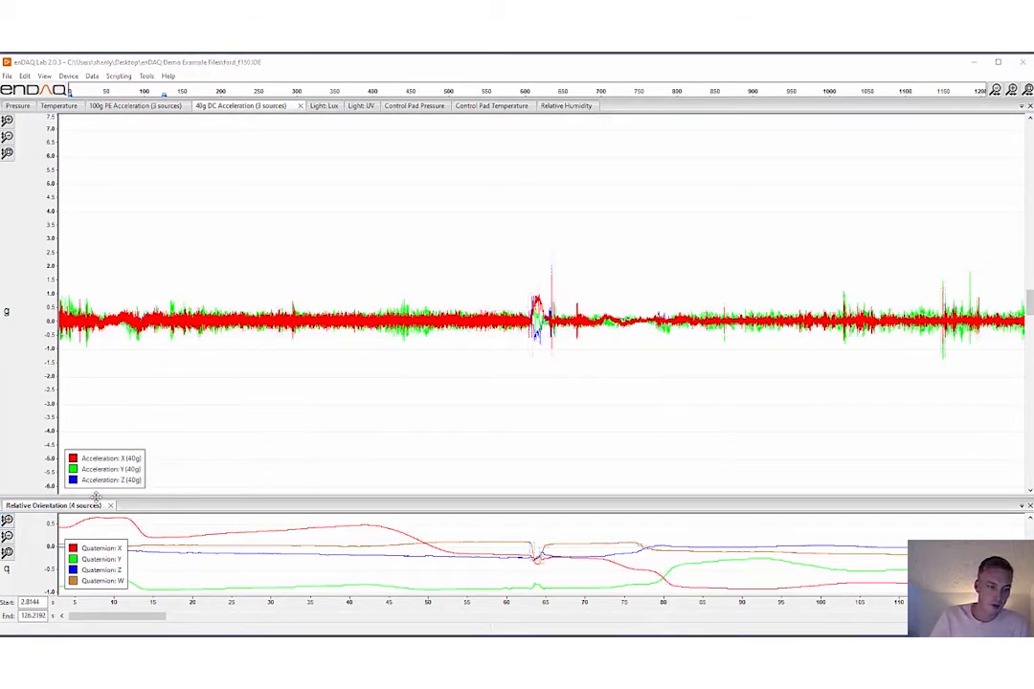
left_click_drag(93, 512, 266, 102)
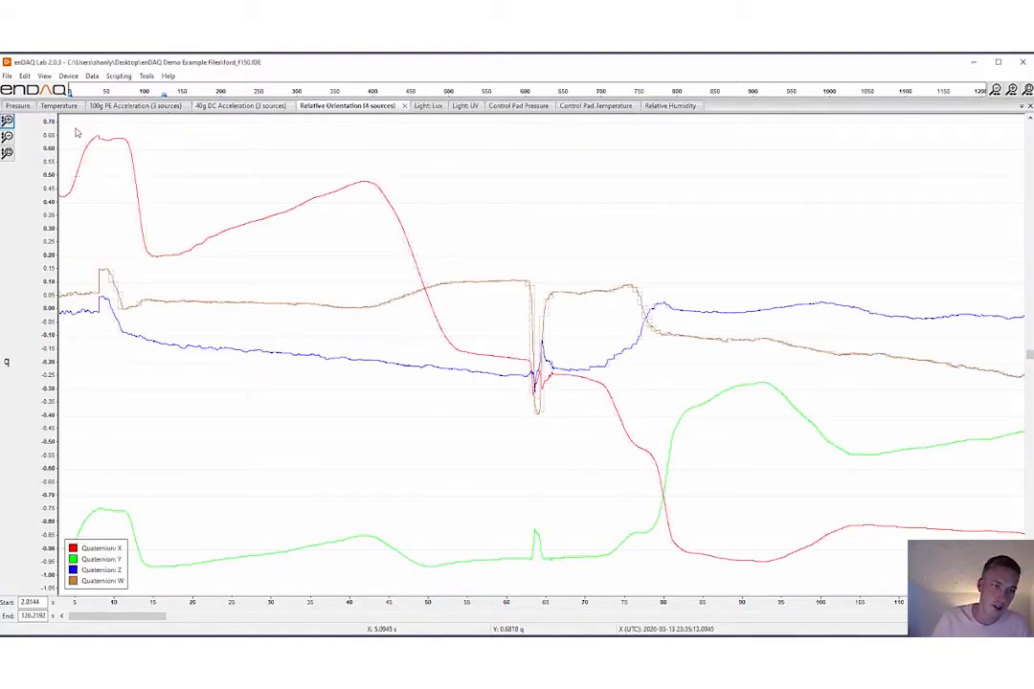
left_click(226, 106)
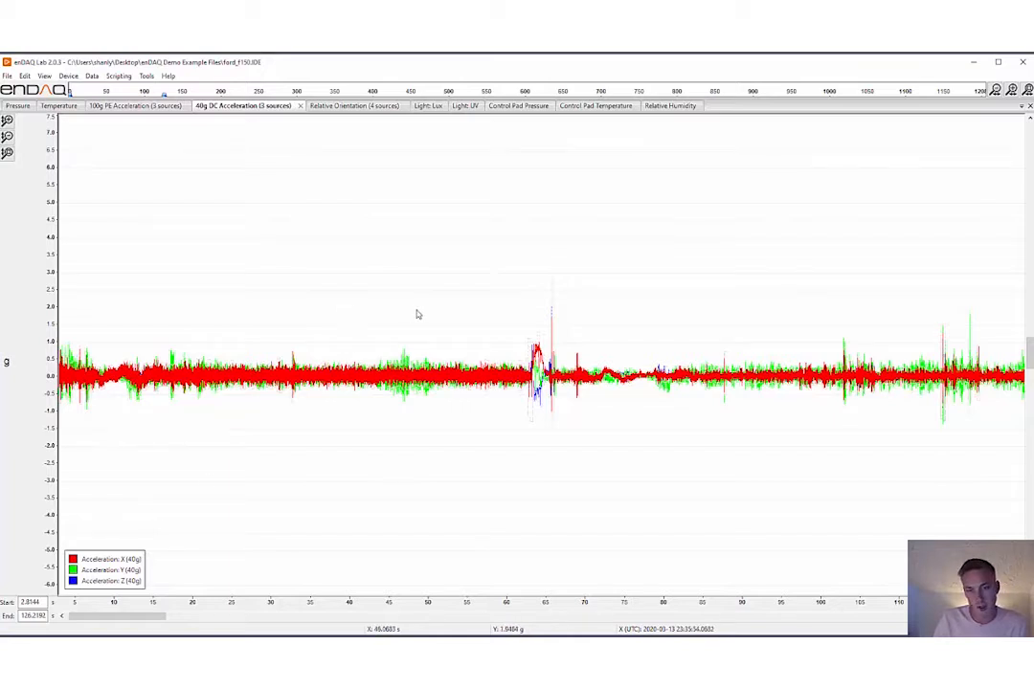
Zoom the 40g DC Acceleration plot to about 41 to 54.6 s and bring the Acceleration: Z (40g) trace to the top
left_click_drag(358, 312, 464, 448)
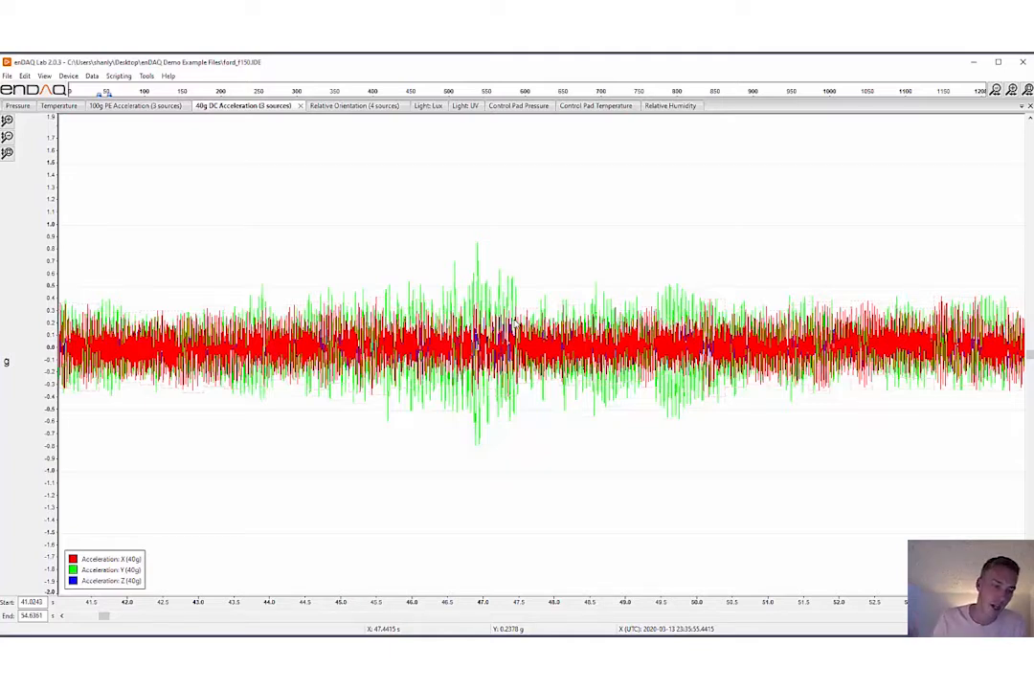
right_click(113, 582)
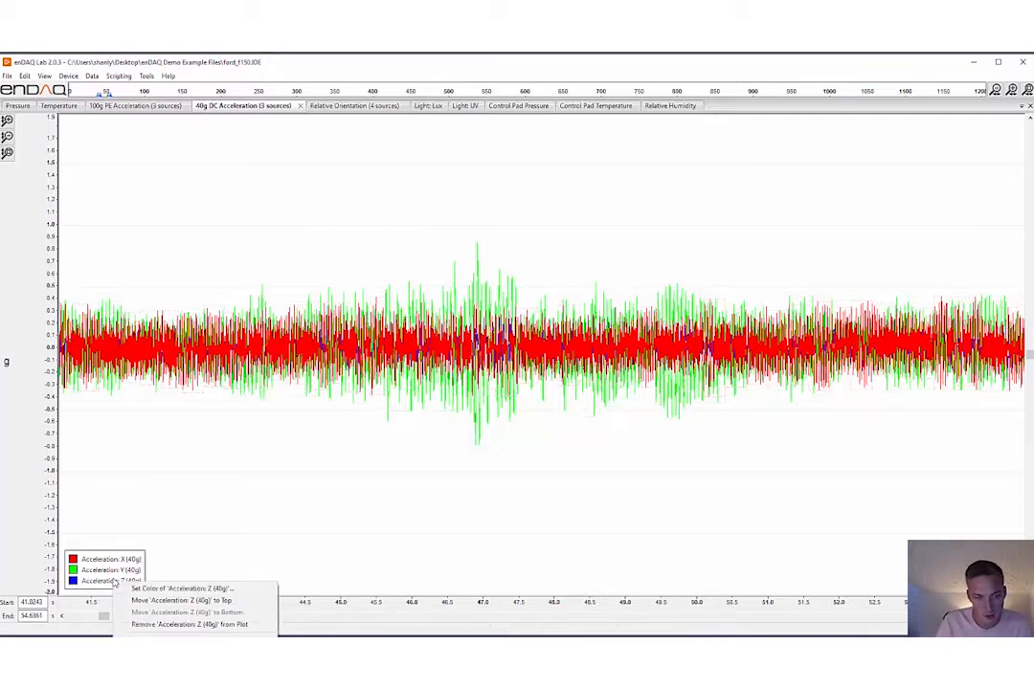
left_click(137, 601)
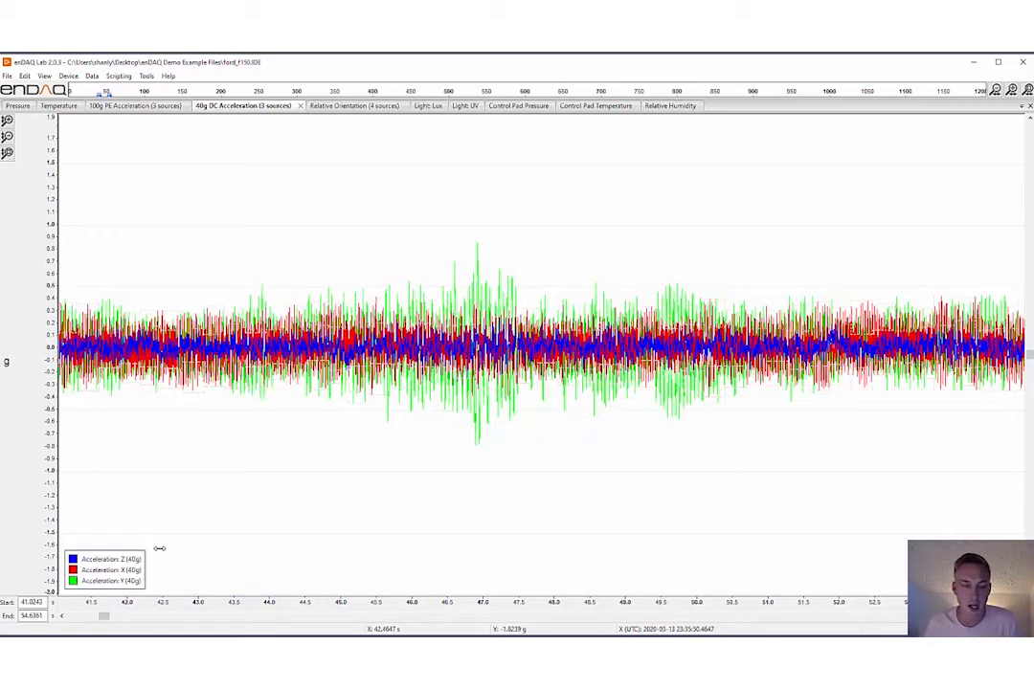
Set the Acceleration: Z (40g) trace colour to orange
right_click(139, 560)
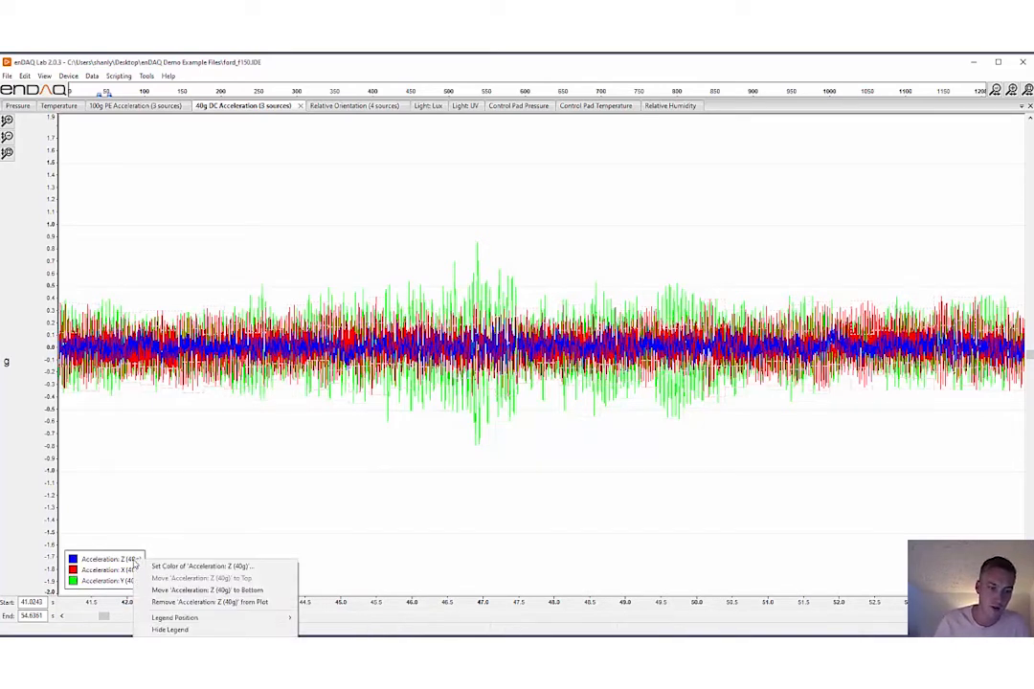
left_click(201, 566)
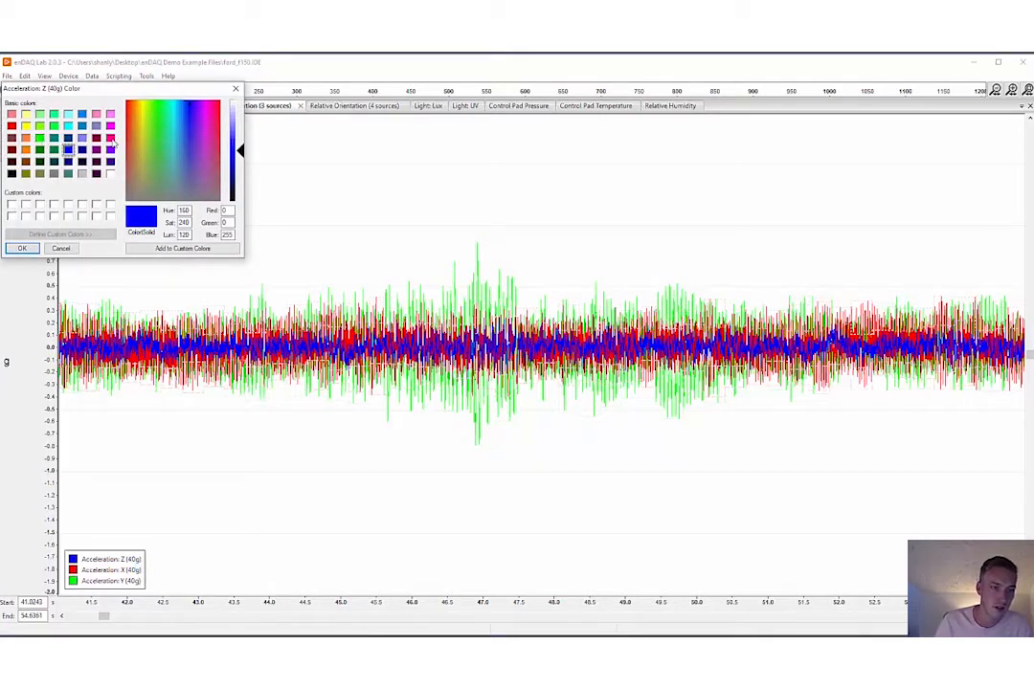
left_click(25, 150)
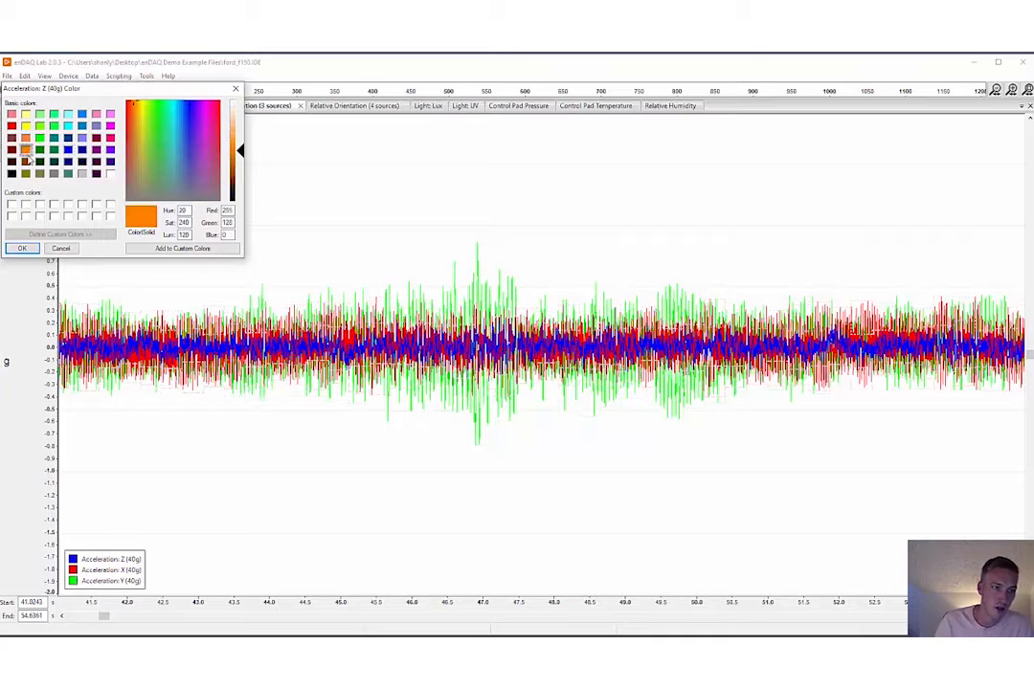
left_click(23, 249)
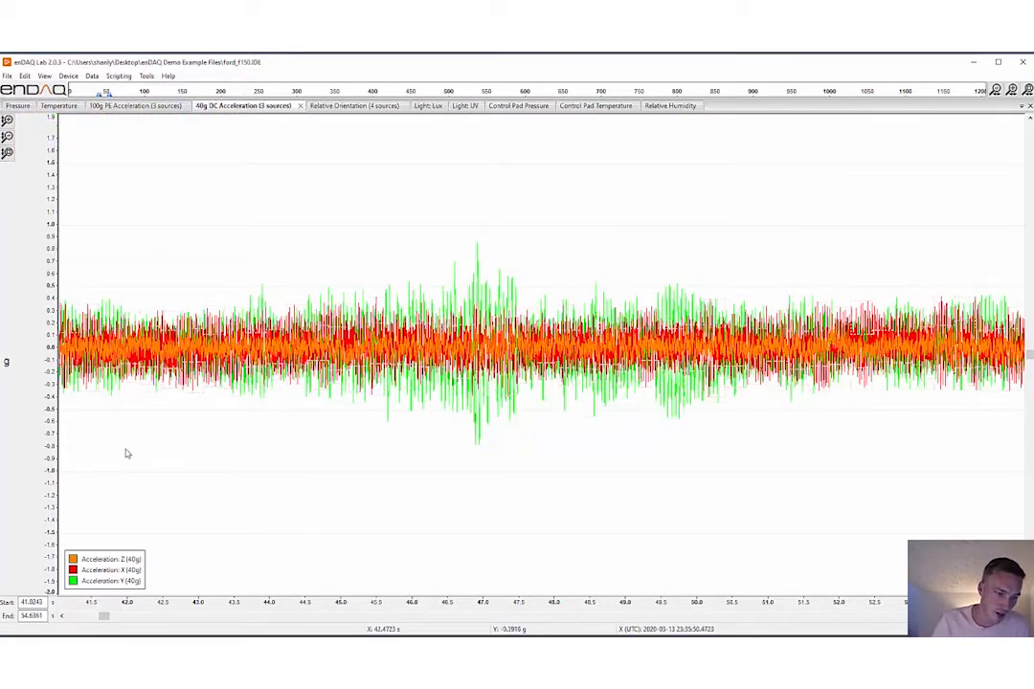
Set the Acceleration: X (40g) trace colour to purple
right_click(123, 569)
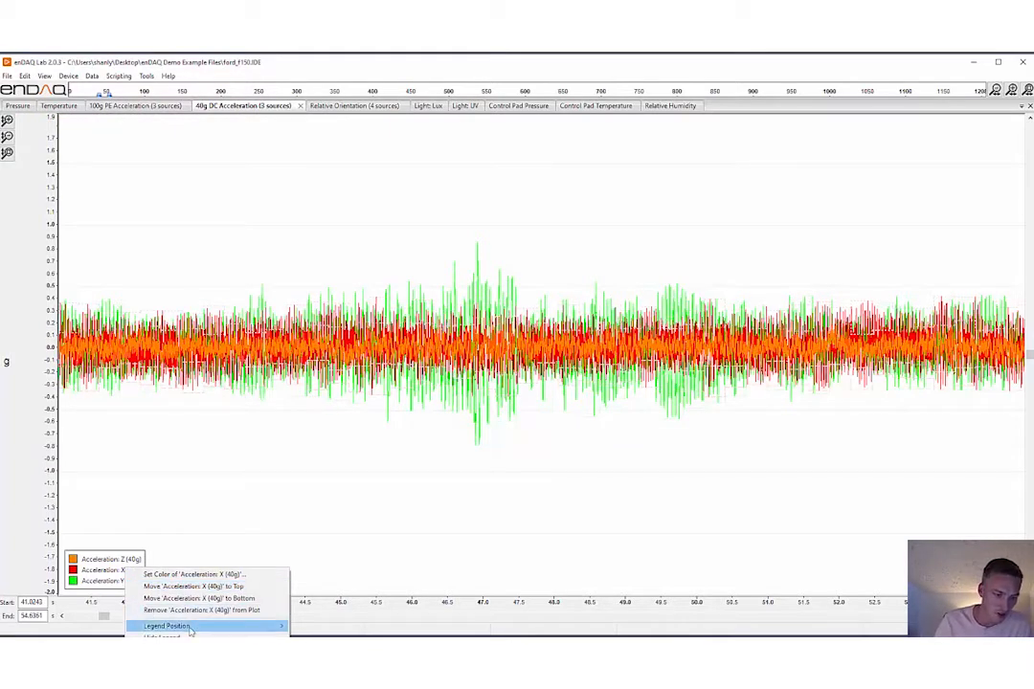
left_click(196, 574)
left_click(95, 160)
left_click(21, 248)
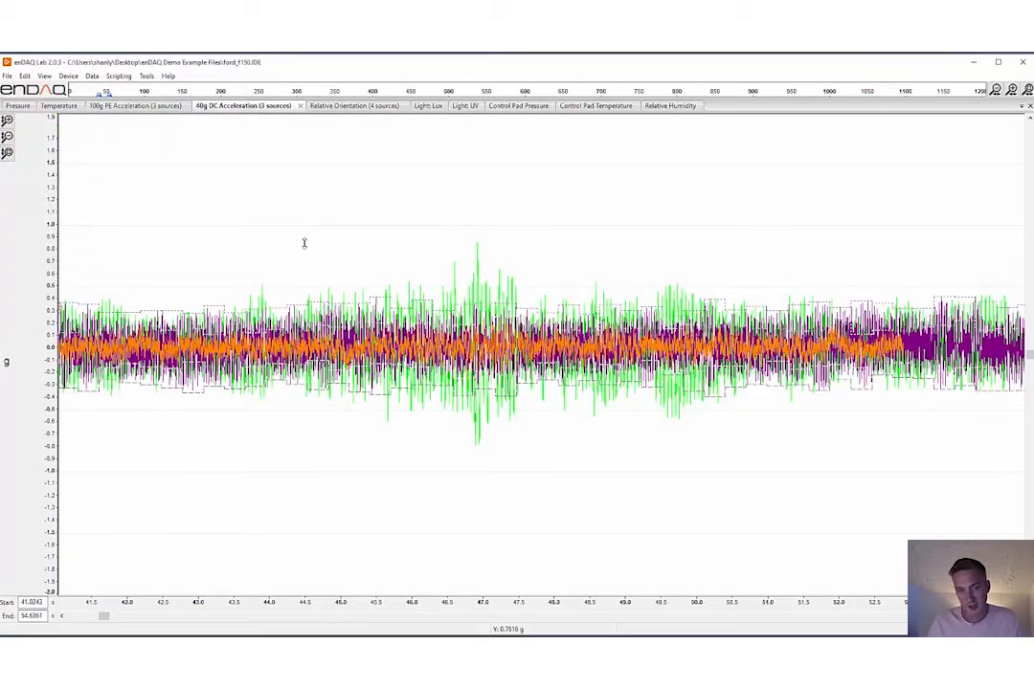
Remove Acceleration: X (40g) from the plot and place the legend in the upper right corner
right_click(116, 570)
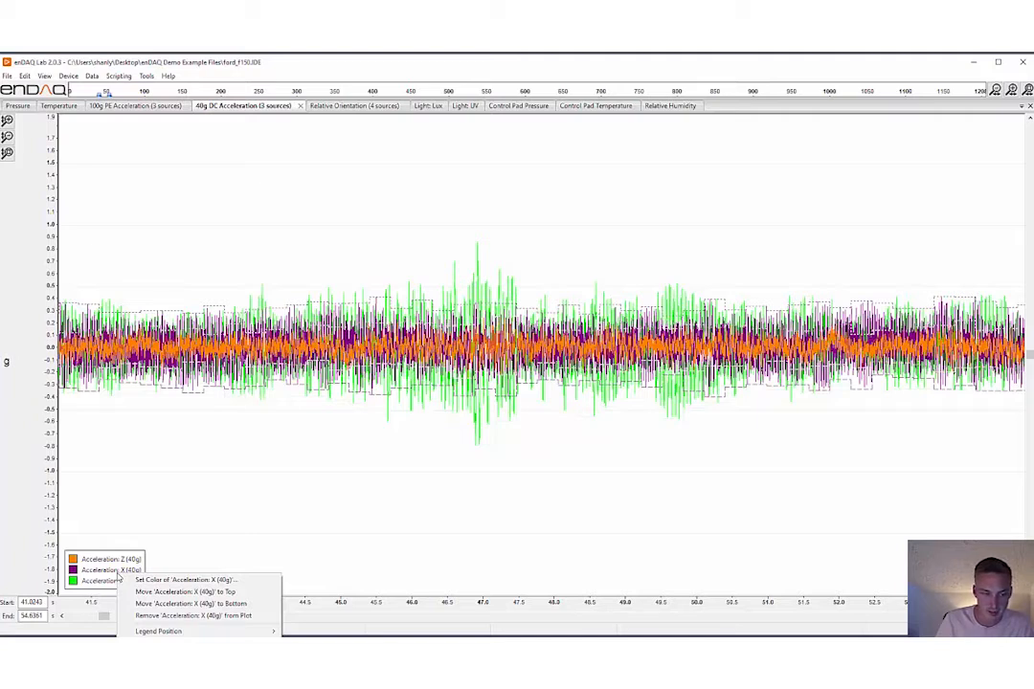
left_click(143, 616)
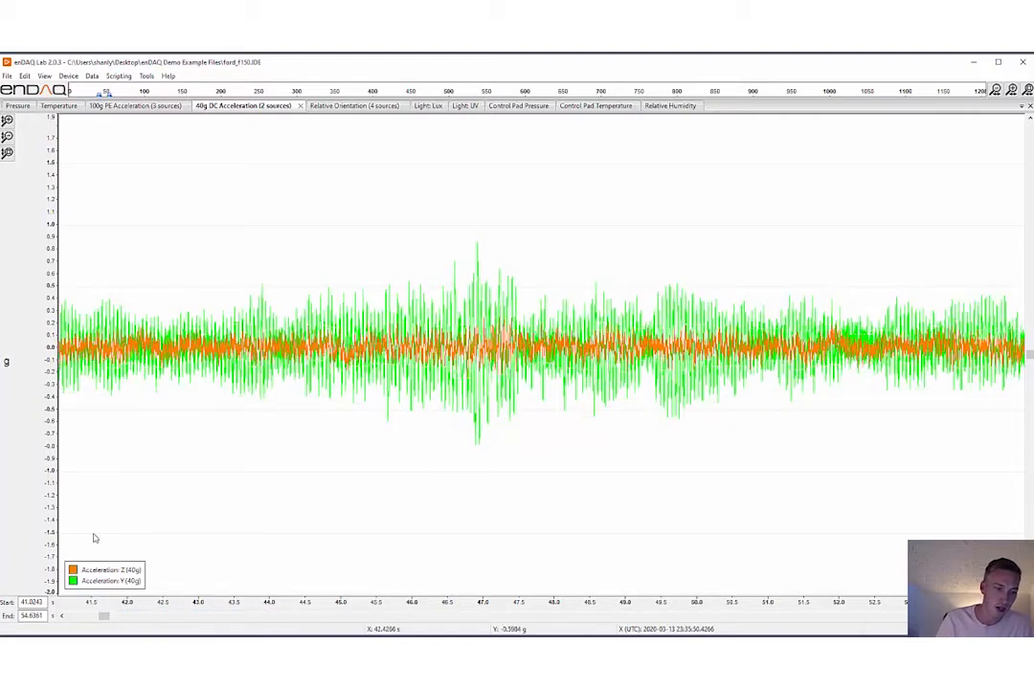
right_click(97, 572)
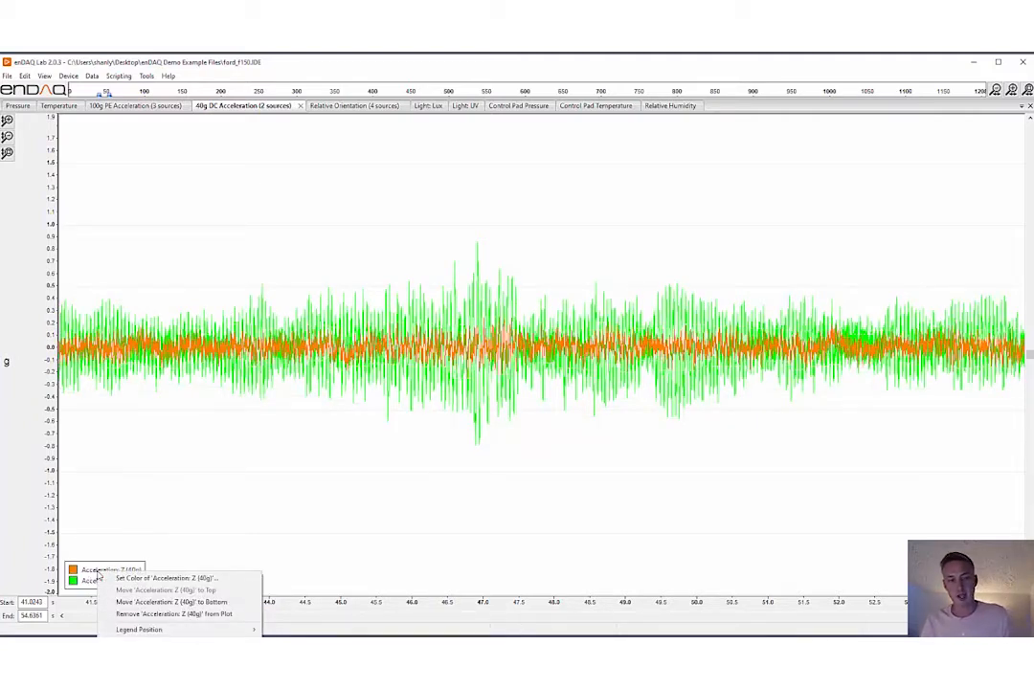
mouse_move(143, 630)
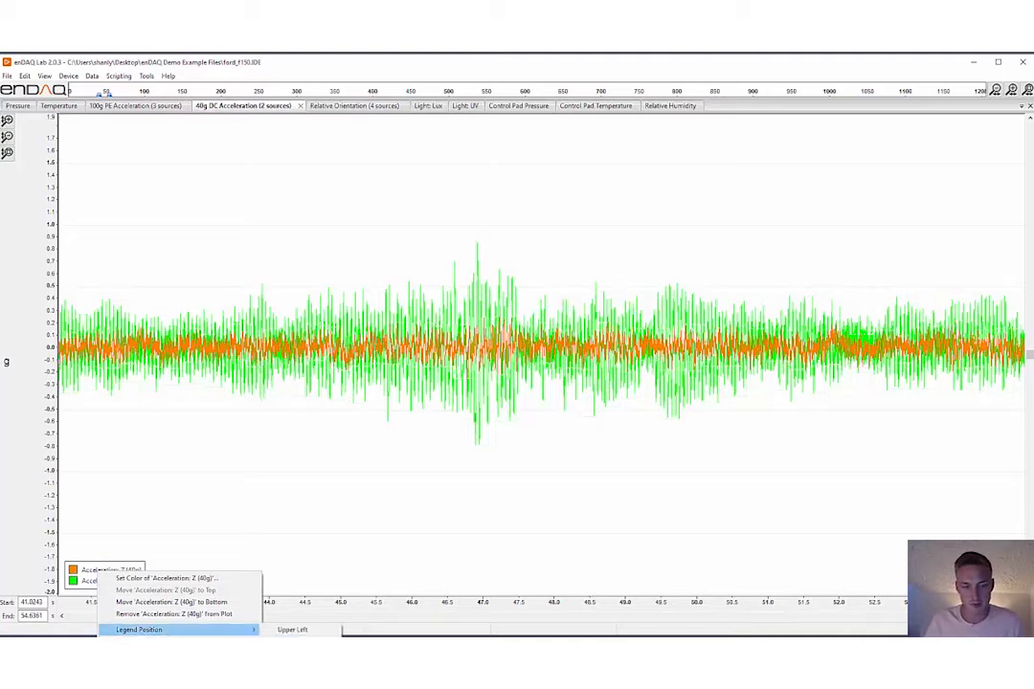
left_click(294, 641)
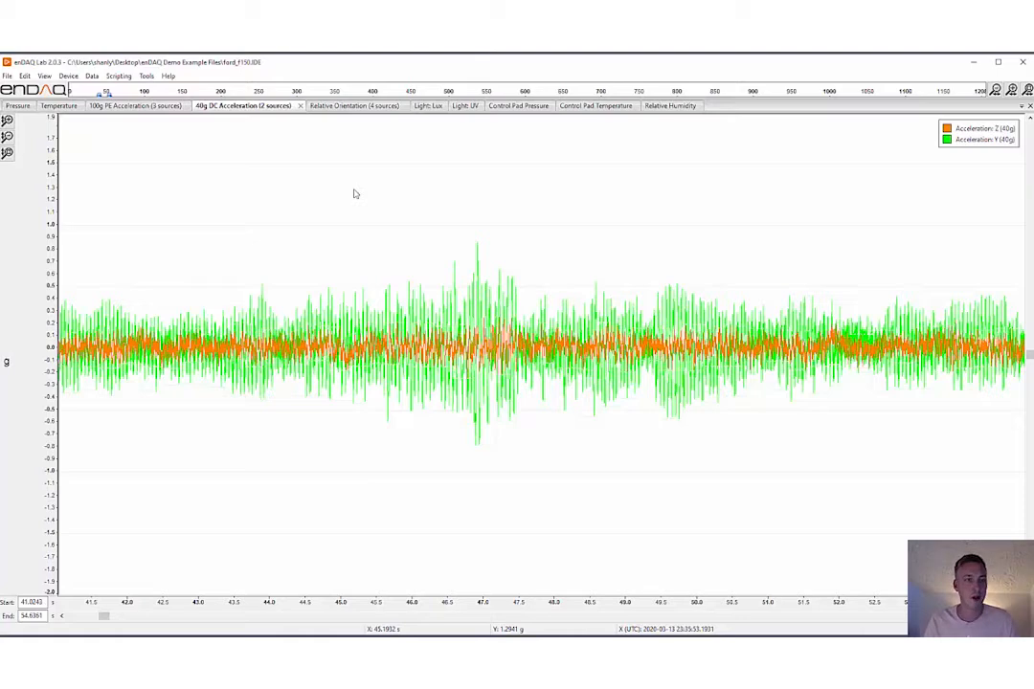
Show the 100g PE Acceleration plot over the full recording and review the program preferences without saving any changes
double_click(153, 155)
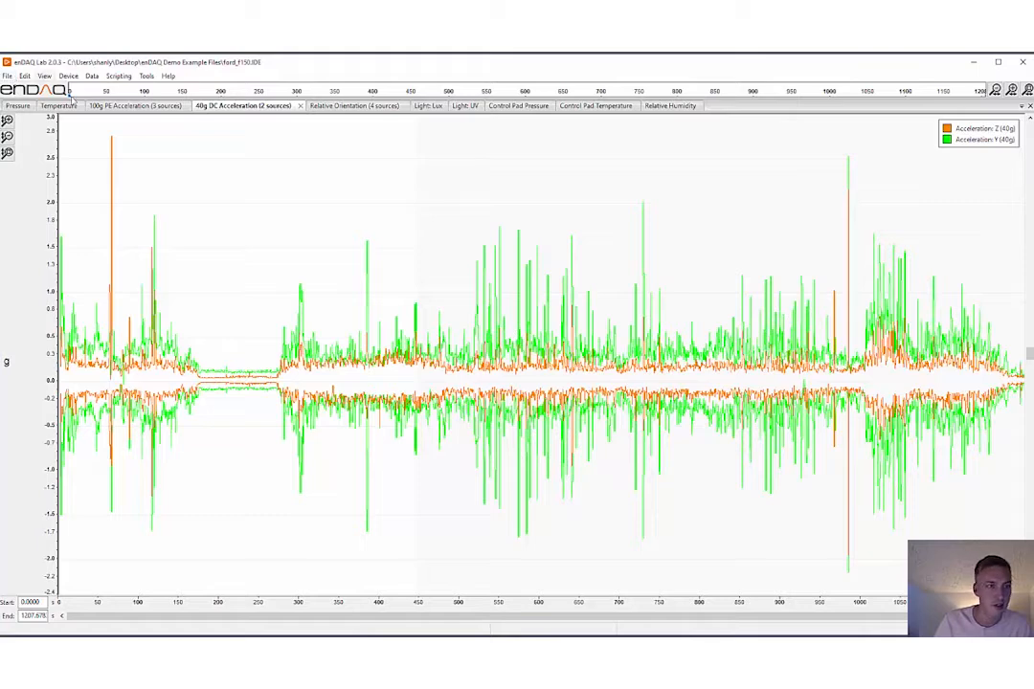
left_click(138, 106)
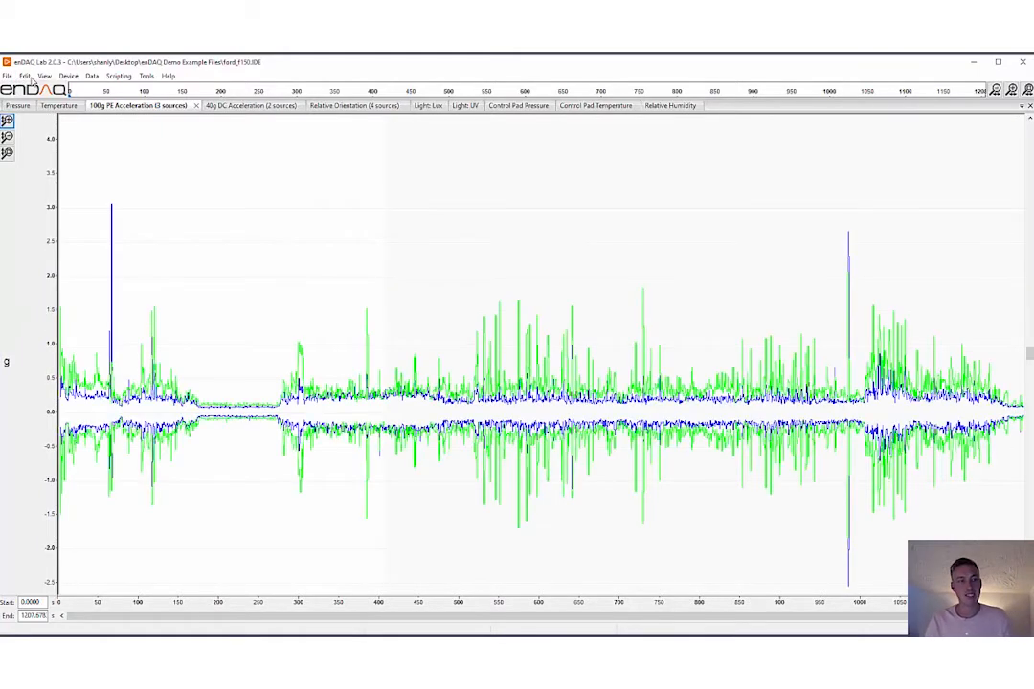
left_click(25, 76)
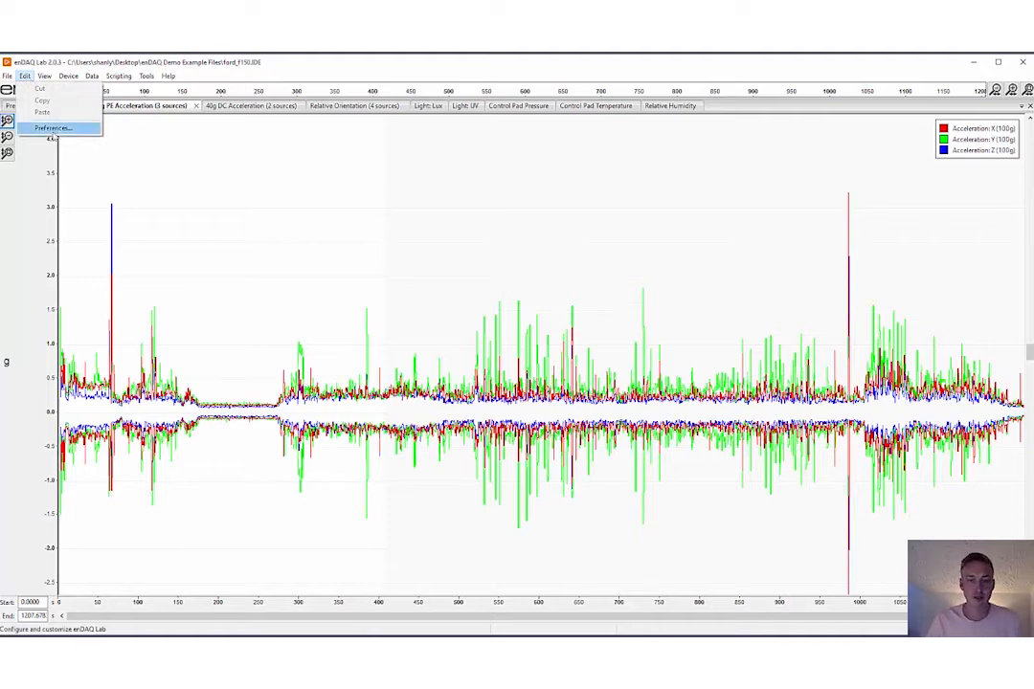
left_click(53, 128)
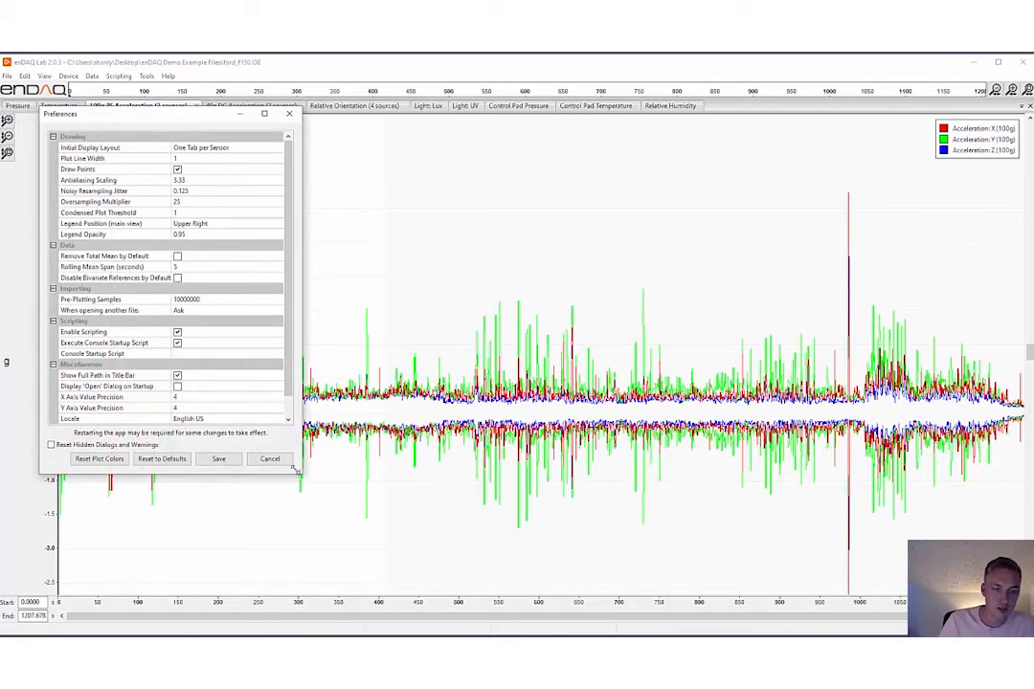
mouse_move(296, 469)
left_mouse_down()
mouse_move(295, 549)
mouse_move(330, 538)
mouse_move(314, 522)
mouse_move(307, 468)
left_mouse_up()
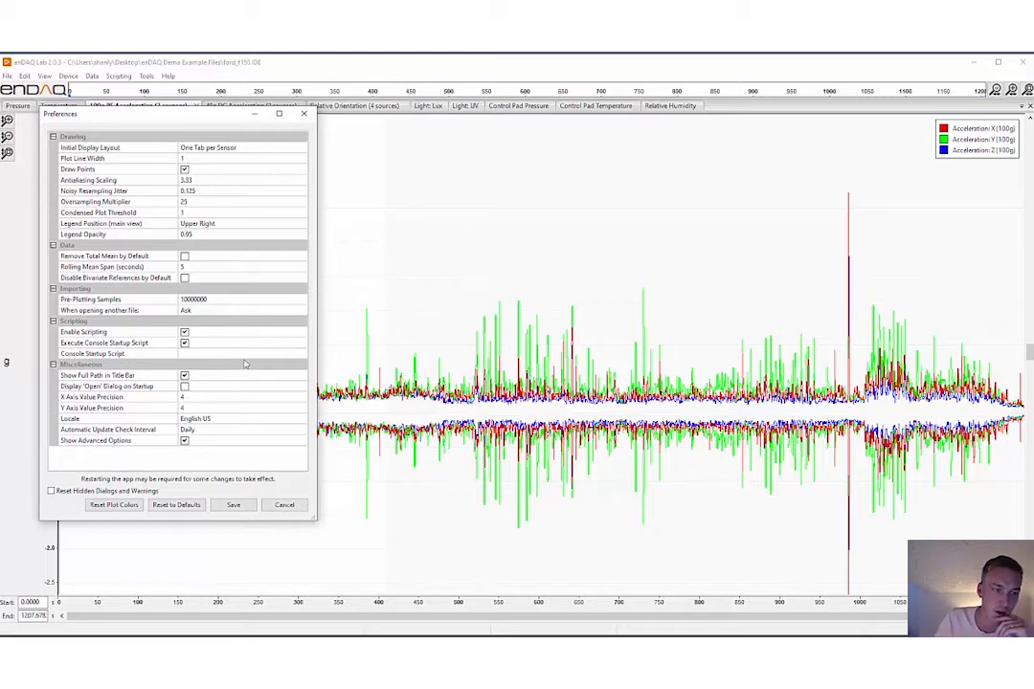
left_click(285, 504)
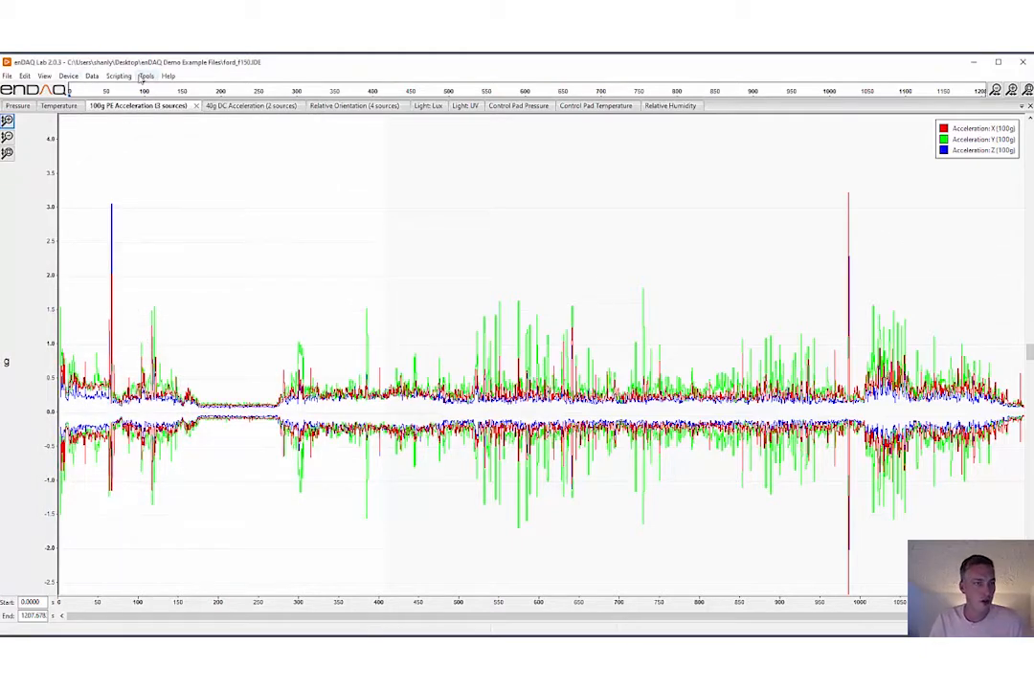
Create a new empty Acceleration plot tab and show it
left_click(44, 75)
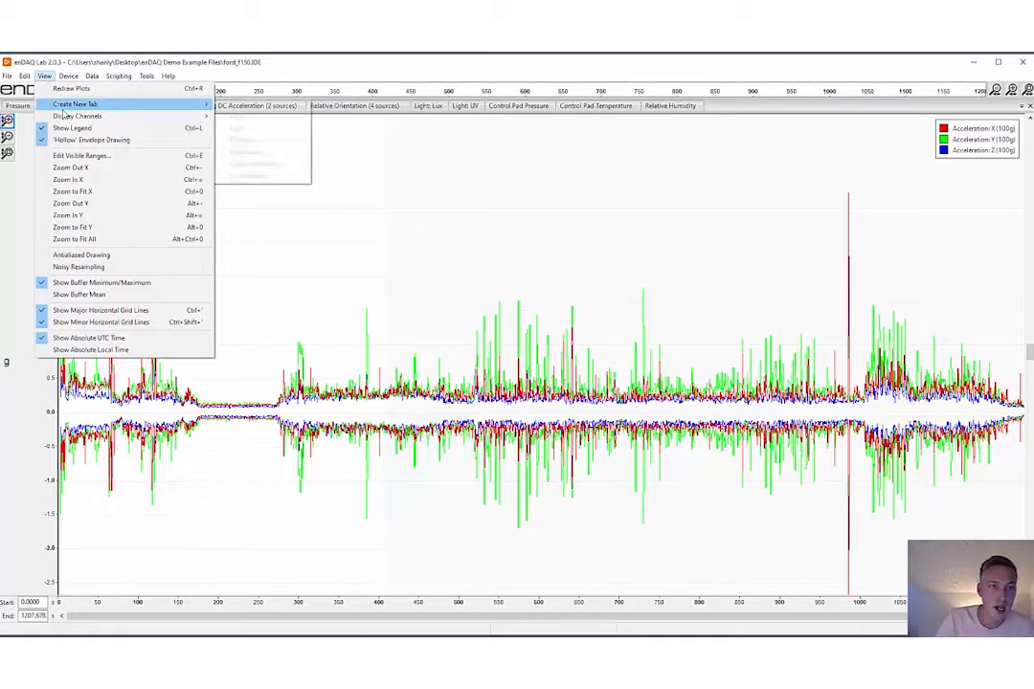
mouse_move(86, 103)
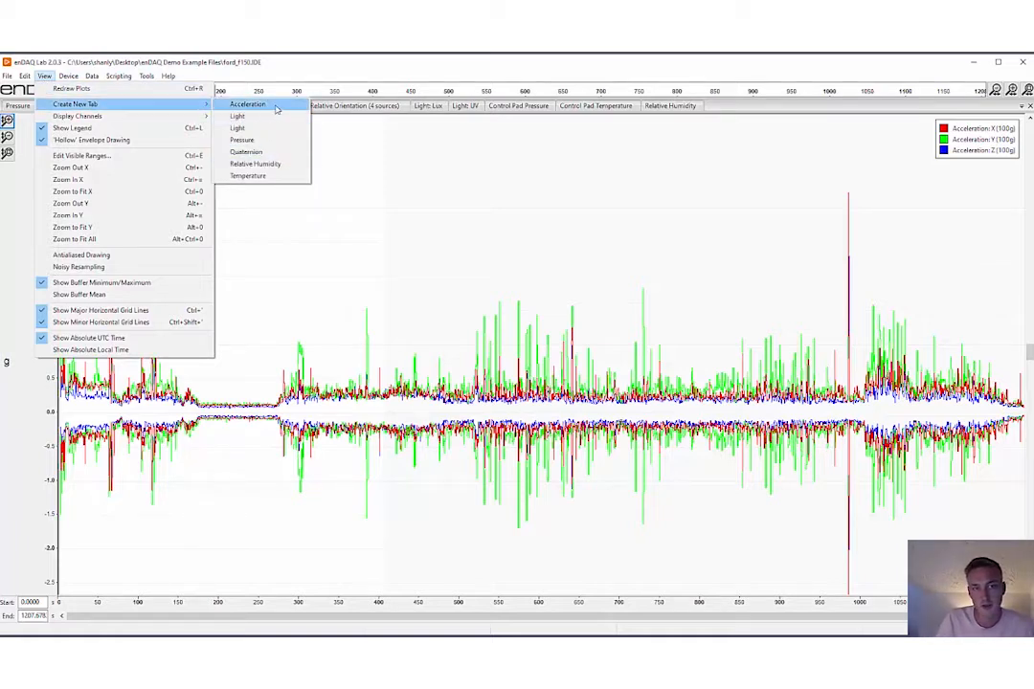
left_click(275, 105)
left_click(733, 106)
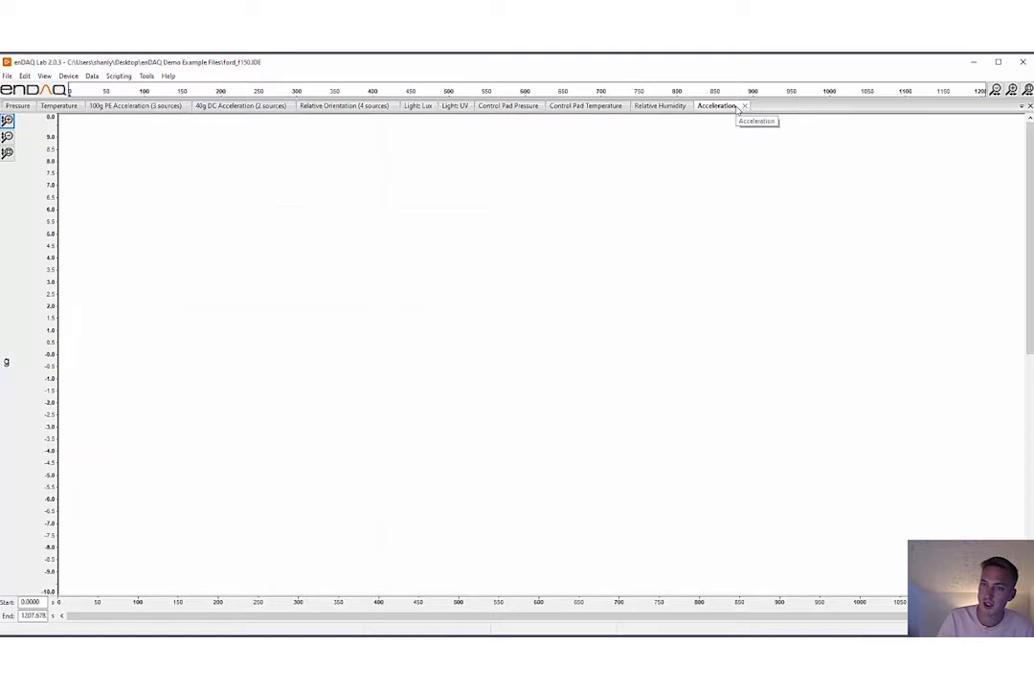
Display the Acceleration: Z (100g) and Acceleration: Z (40g) channels together in the new Acceleration plot
left_click(44, 76)
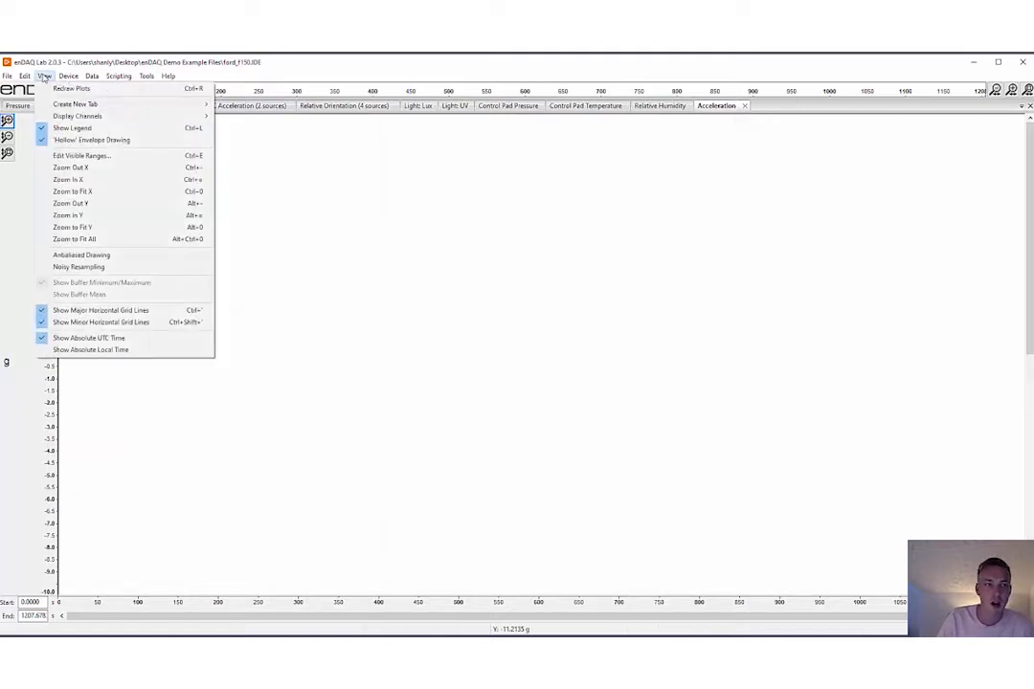
mouse_move(83, 117)
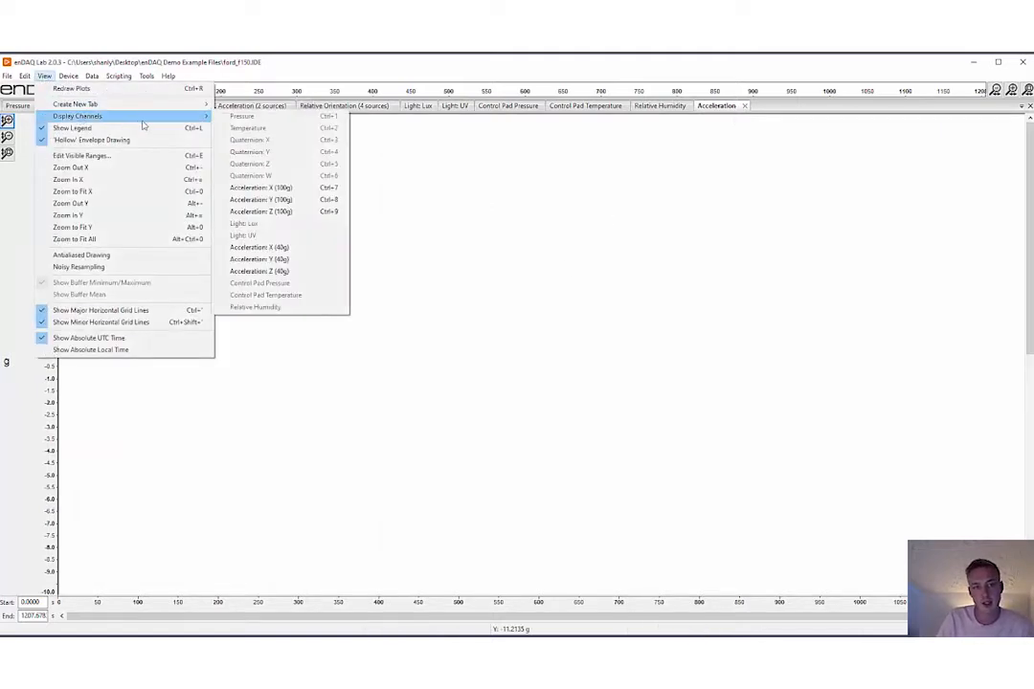
left_click(318, 210)
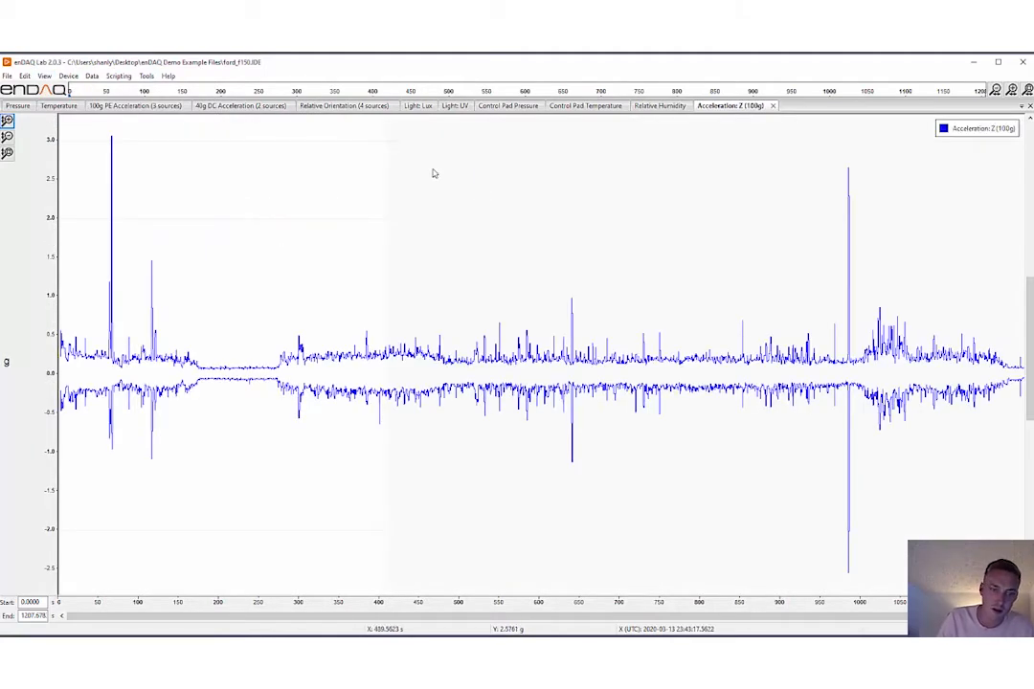
left_click(46, 75)
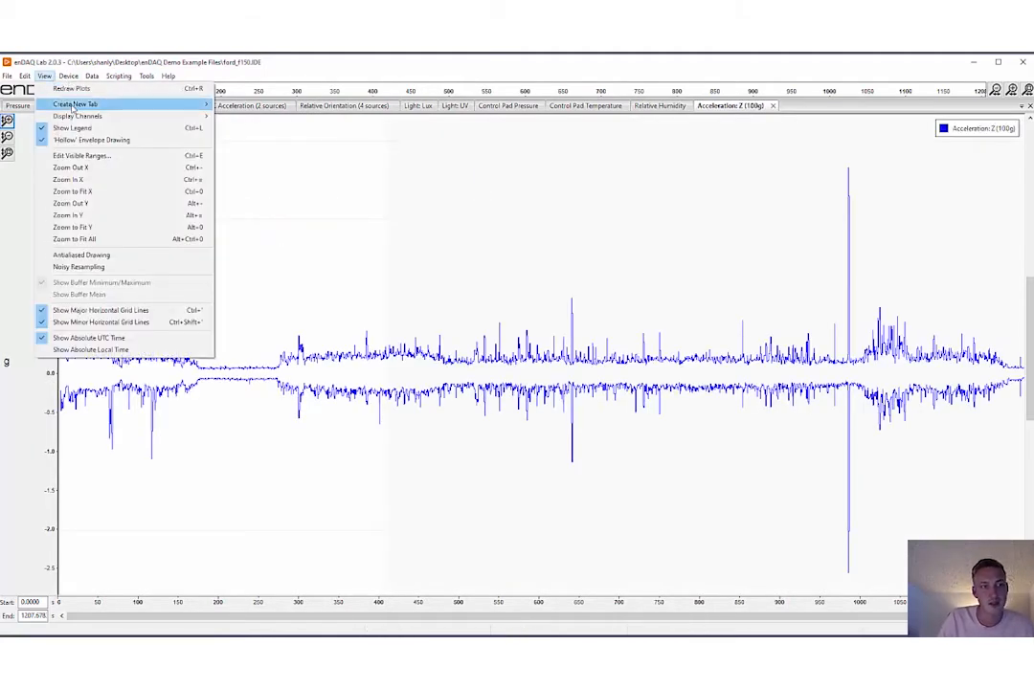
mouse_move(85, 117)
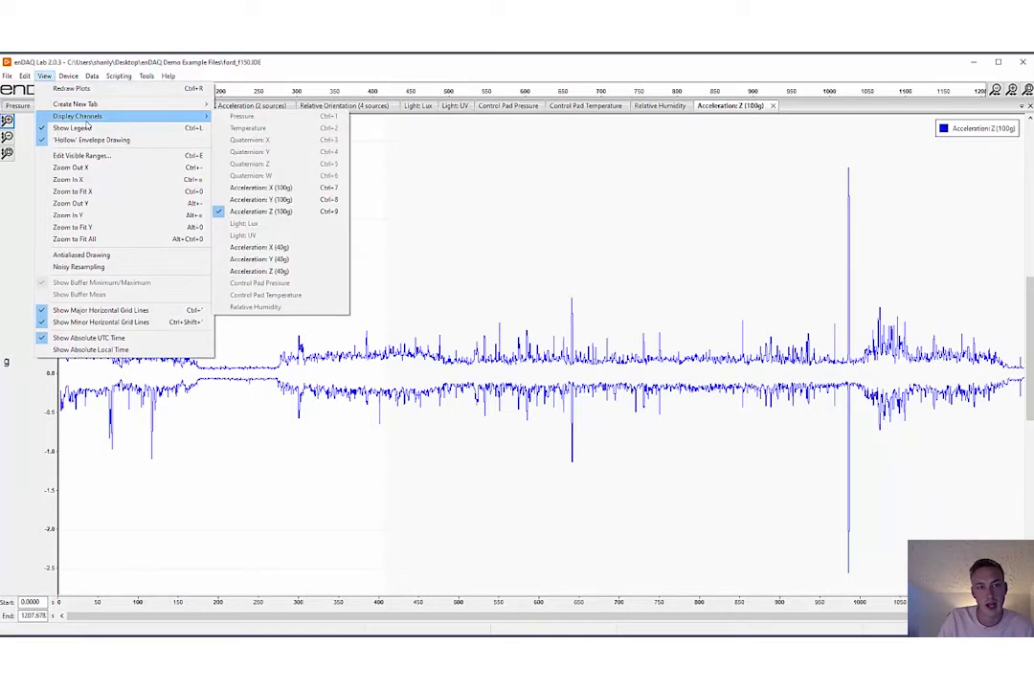
left_click(278, 272)
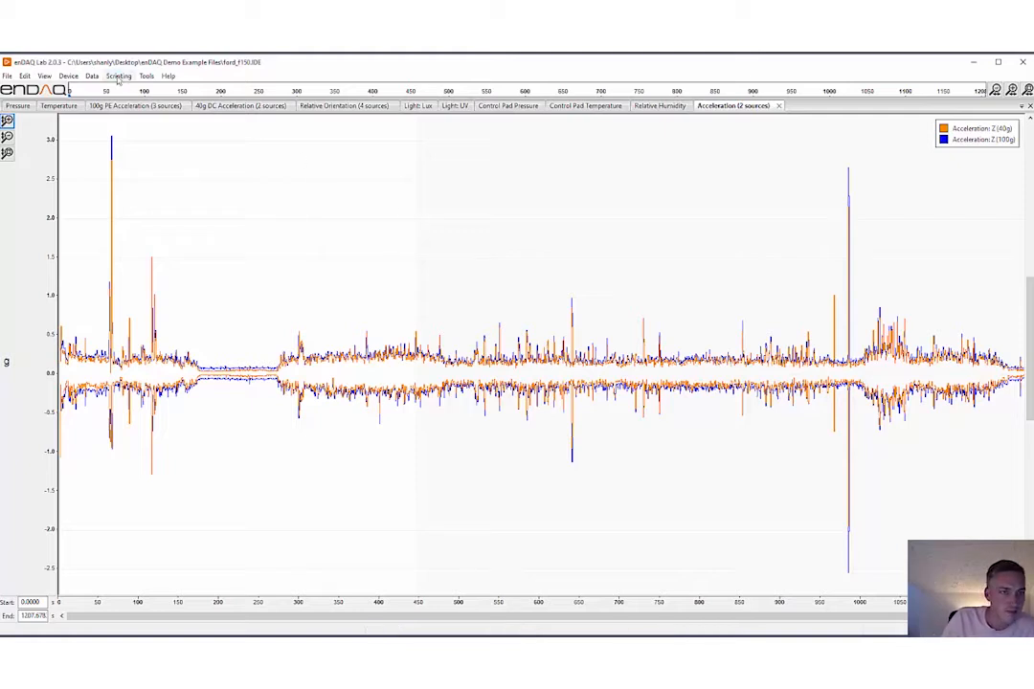
Zoom the combined Acceleration plot to about 279 to 425 s
left_click(44, 75)
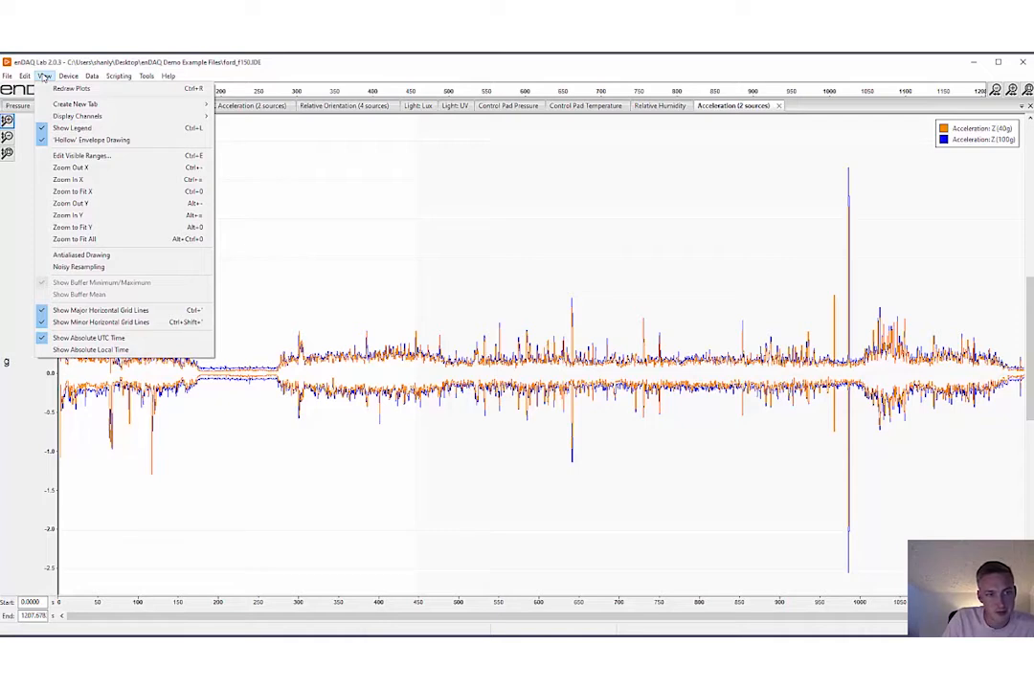
mouse_move(95, 105)
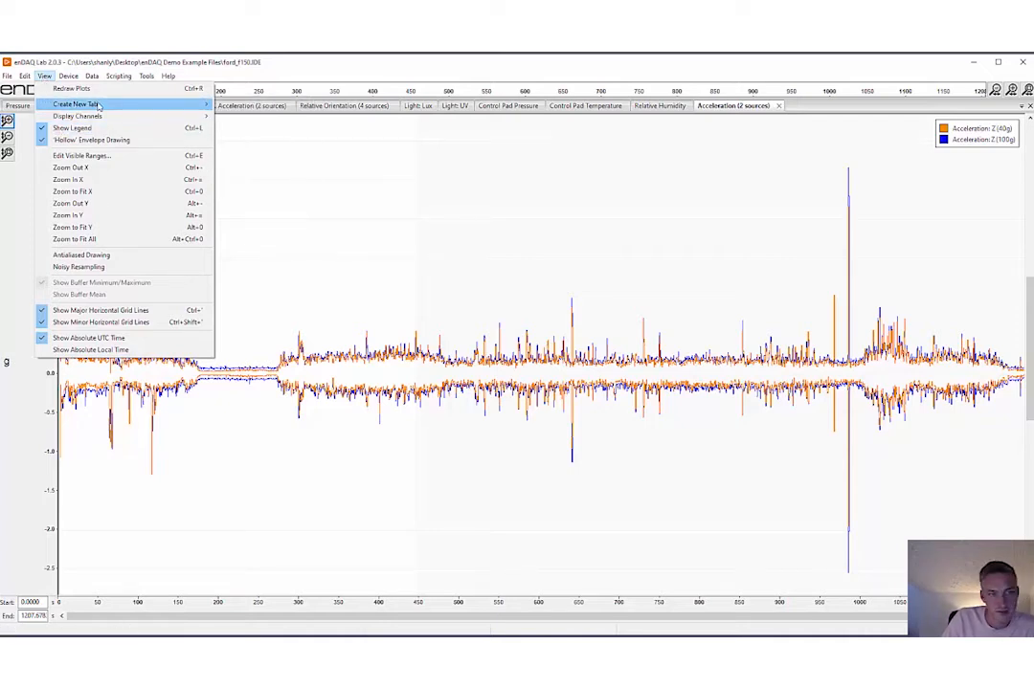
left_click(270, 232)
left_click_drag(281, 280, 398, 521)
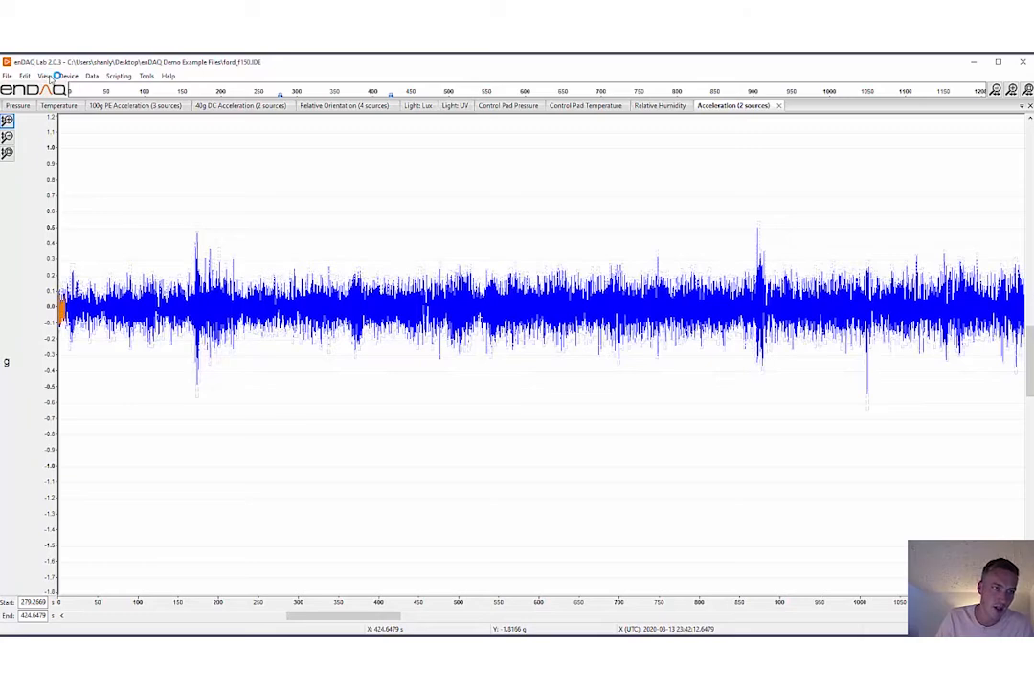
Review the visible X and Y axis range settings for the combined Acceleration plot without changing them
left_click(45, 75)
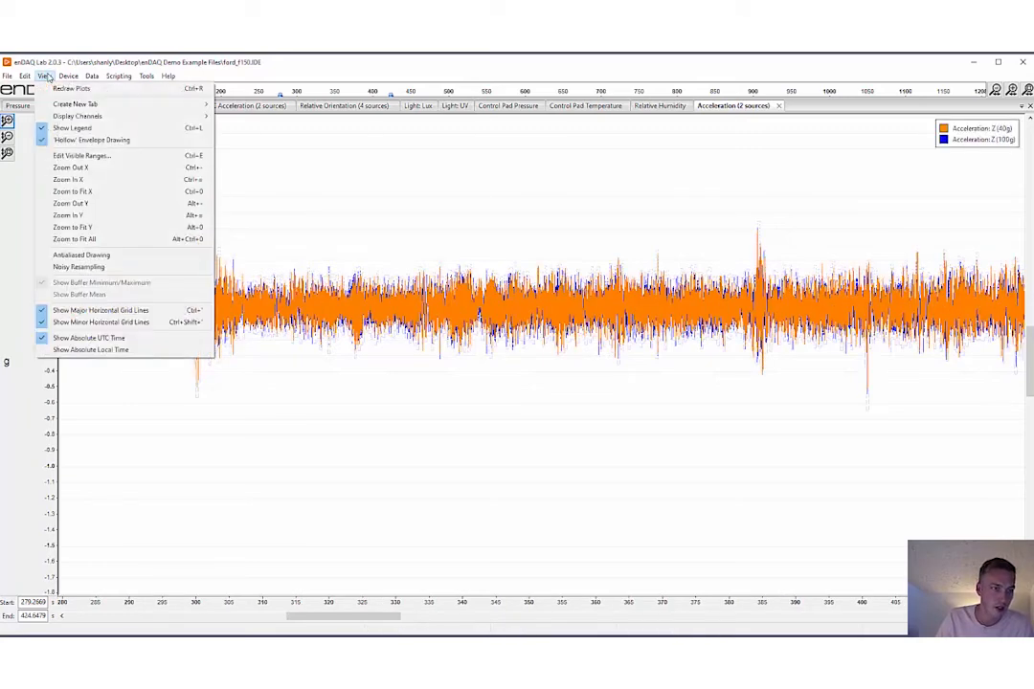
left_click(96, 155)
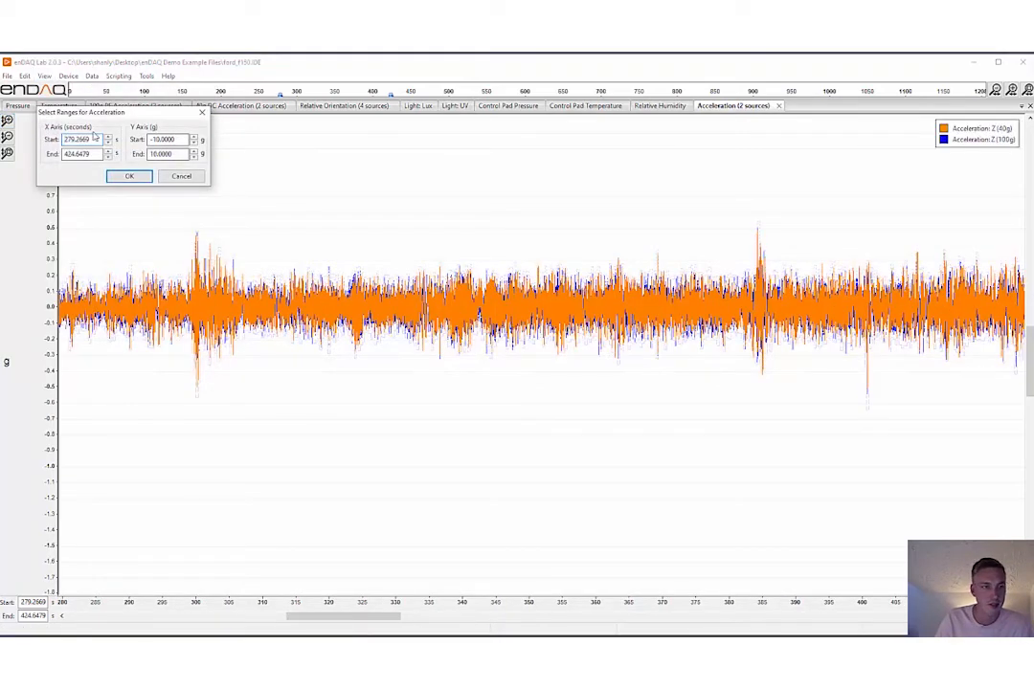
left_click(181, 176)
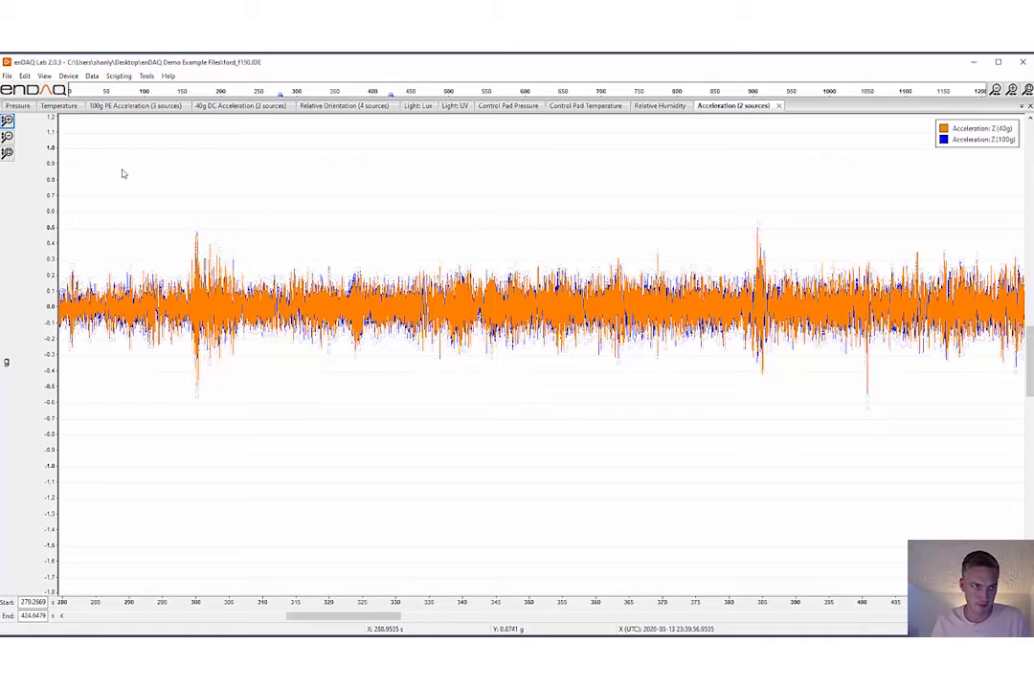
Restore the full recording time range and show the 40g DC Acceleration plot
left_click(93, 76)
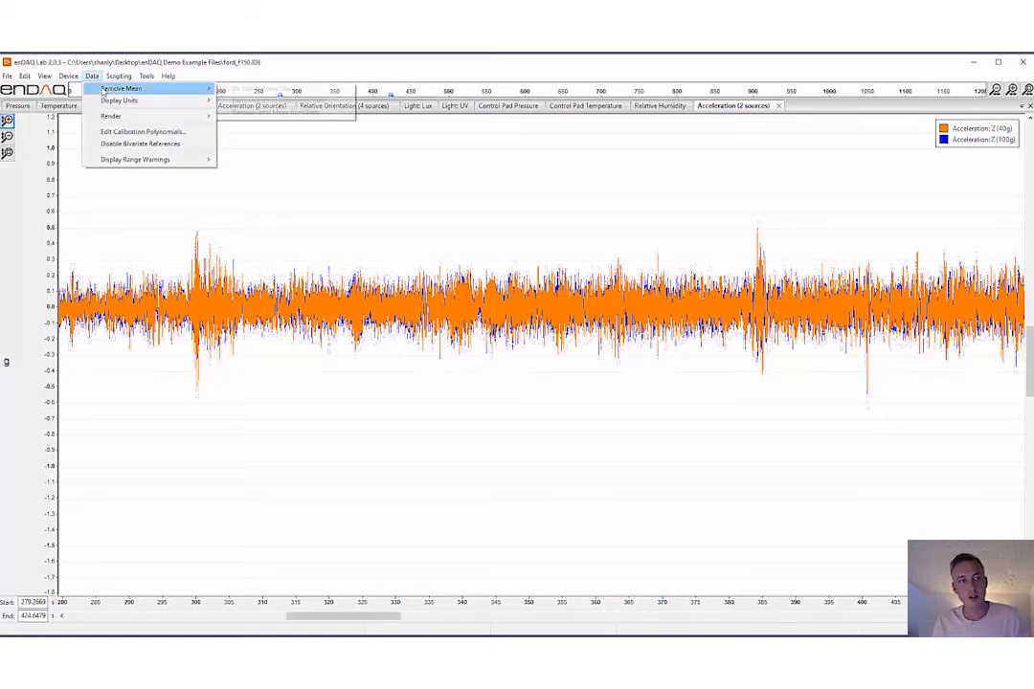
double_click(344, 228)
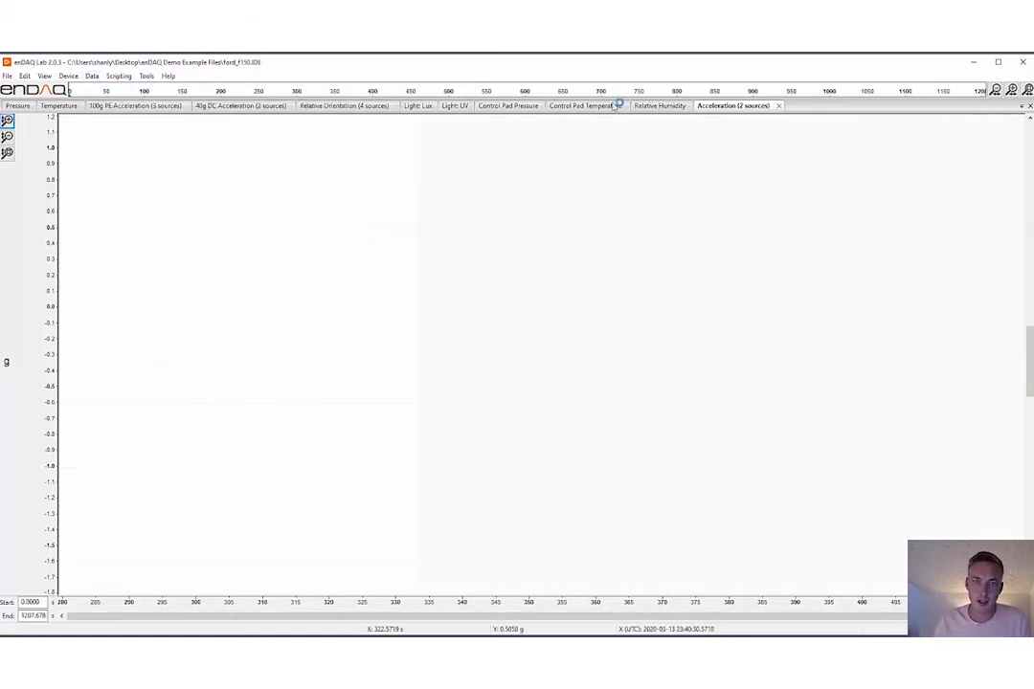
left_click(243, 106)
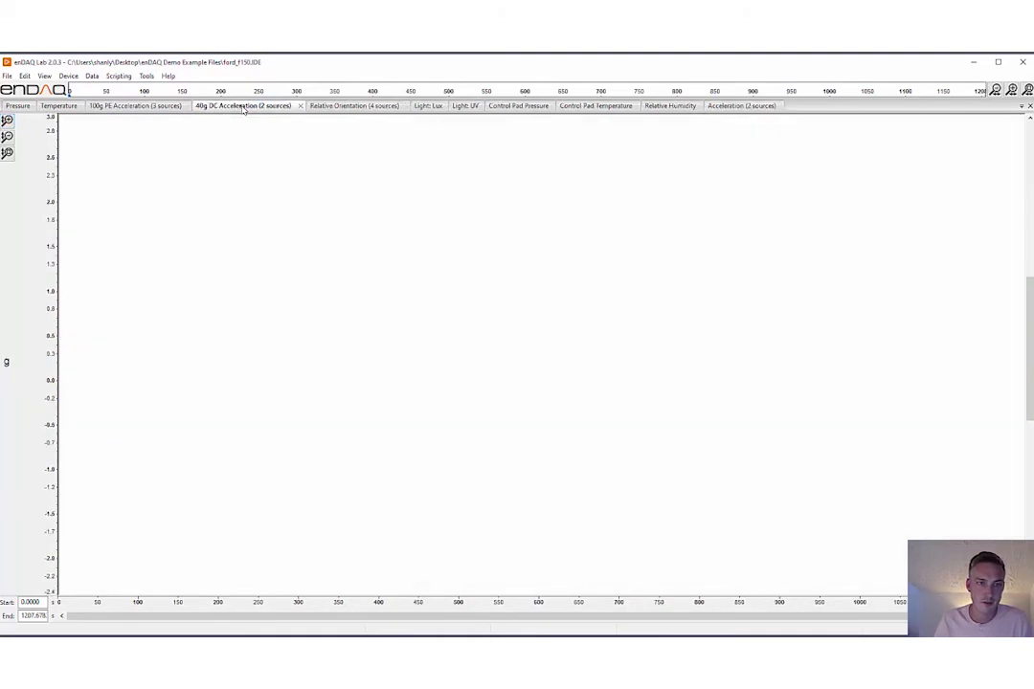
Turn off mean removal for the 40g DC Acceleration data with Do Not Remove Mean
left_click(92, 75)
mouse_move(120, 89)
left_click(272, 88)
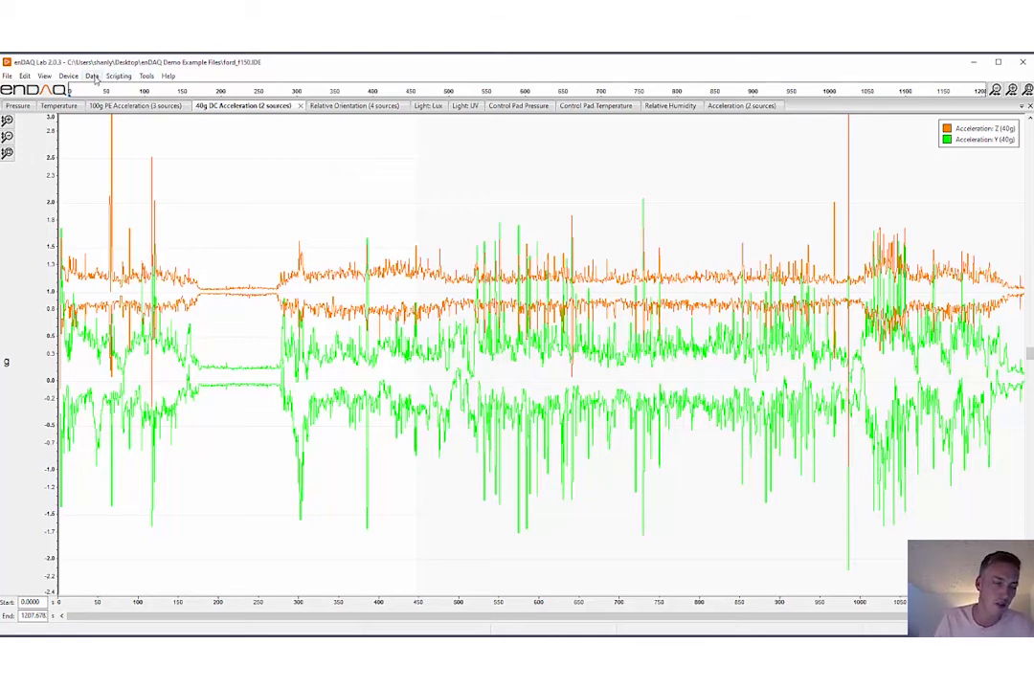
left_click(92, 77)
mouse_move(110, 104)
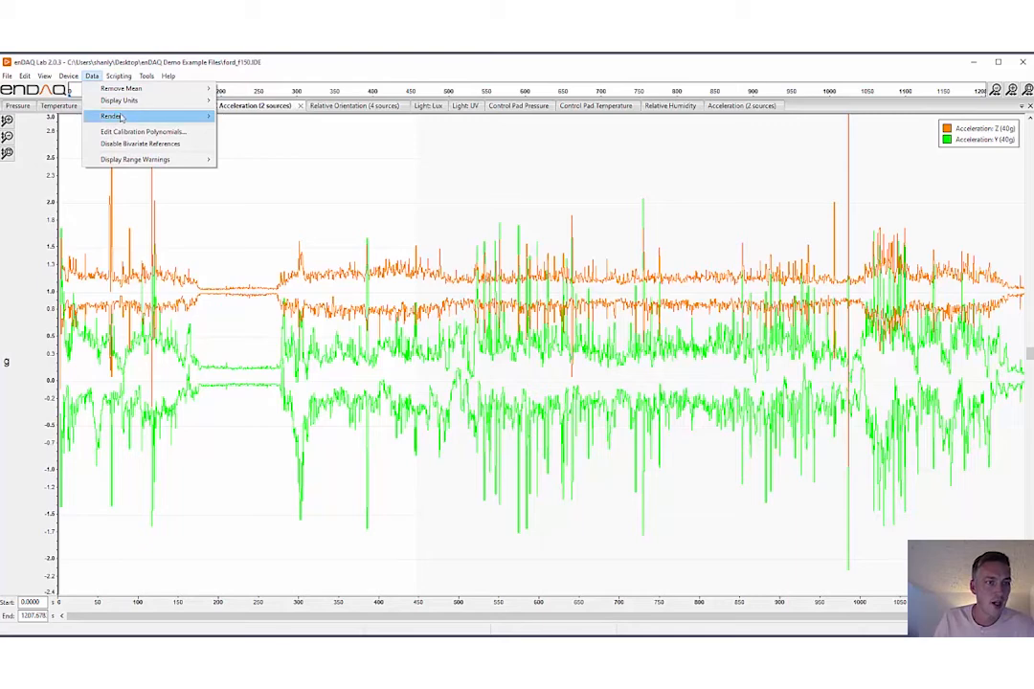
left_click(408, 178)
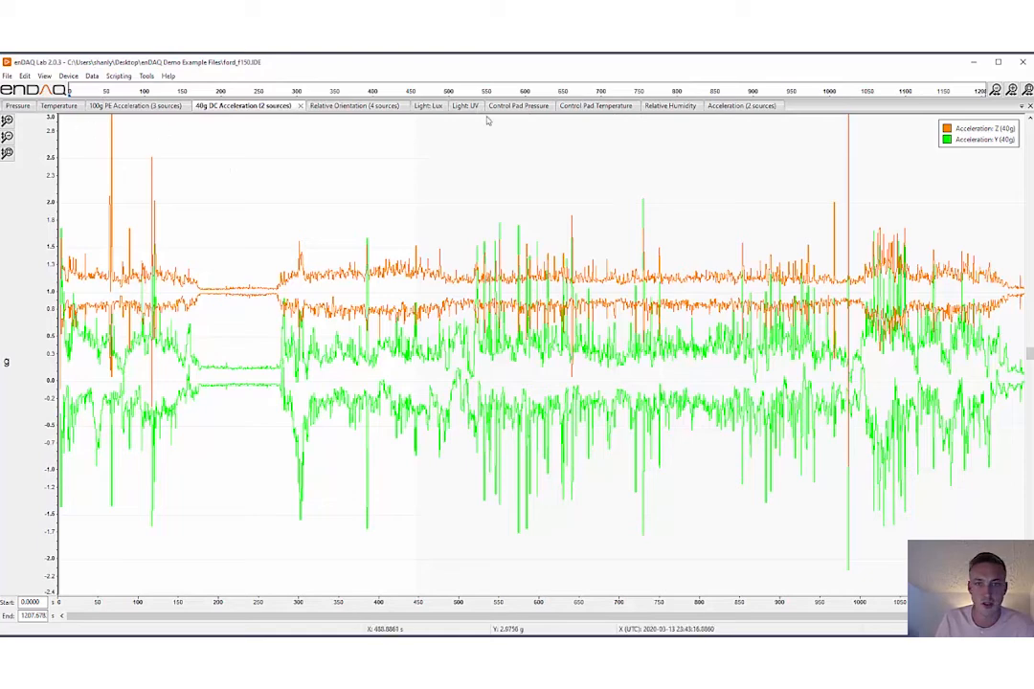
Display the Control Pad Pressure plot as altitude in feet
left_click(520, 106)
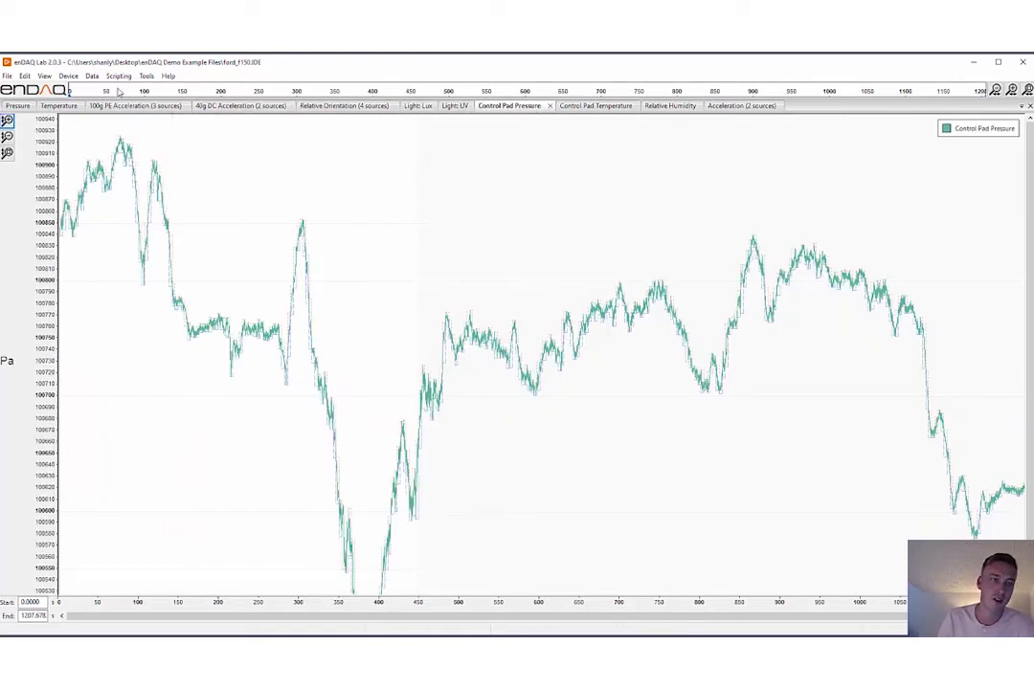
left_click(92, 76)
mouse_move(105, 102)
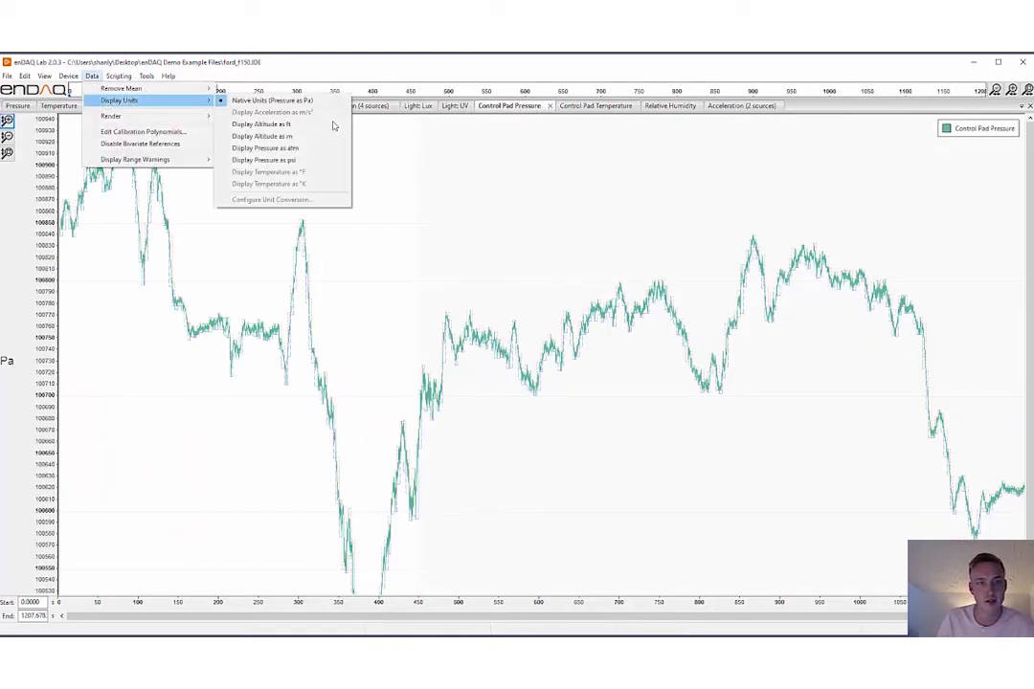
left_click(330, 123)
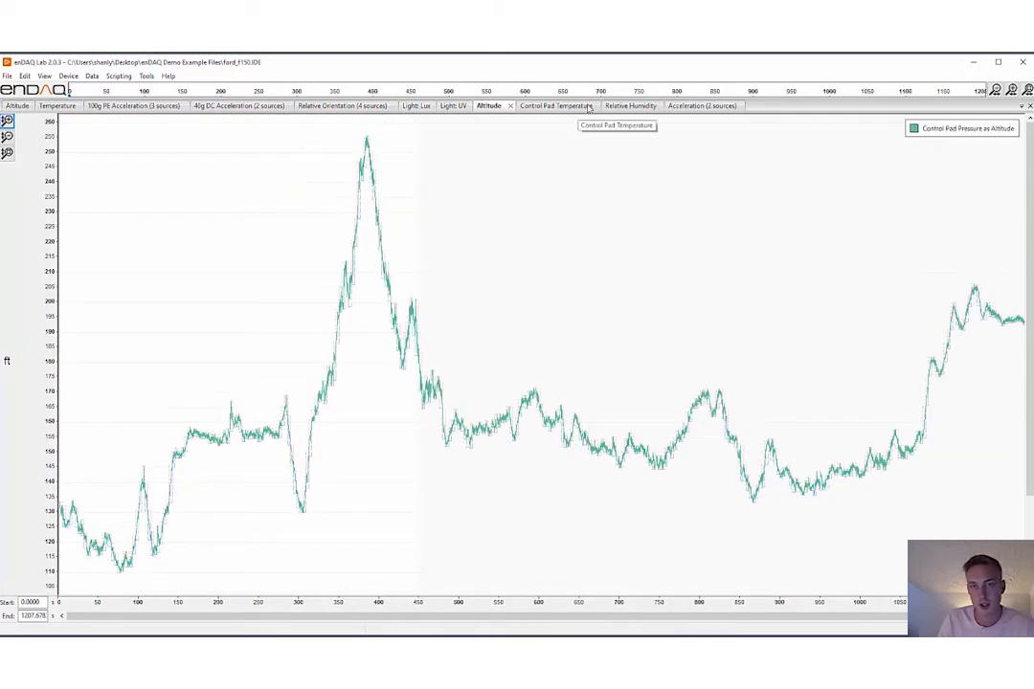
Display the Control Pad Temperature plot in °F
left_click(536, 106)
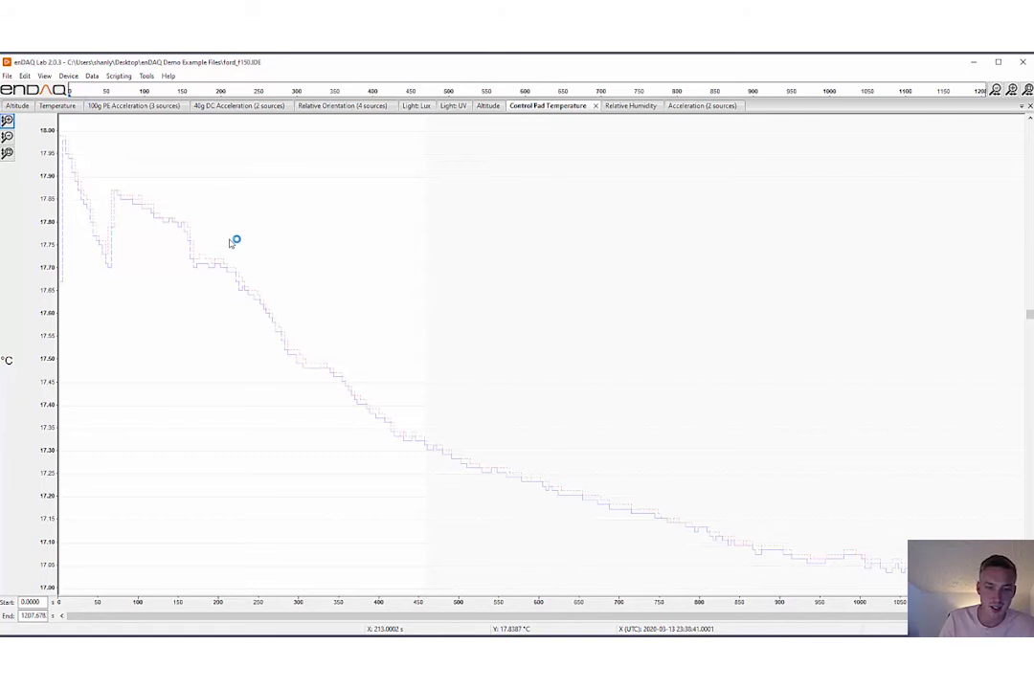
left_click(92, 77)
mouse_move(152, 101)
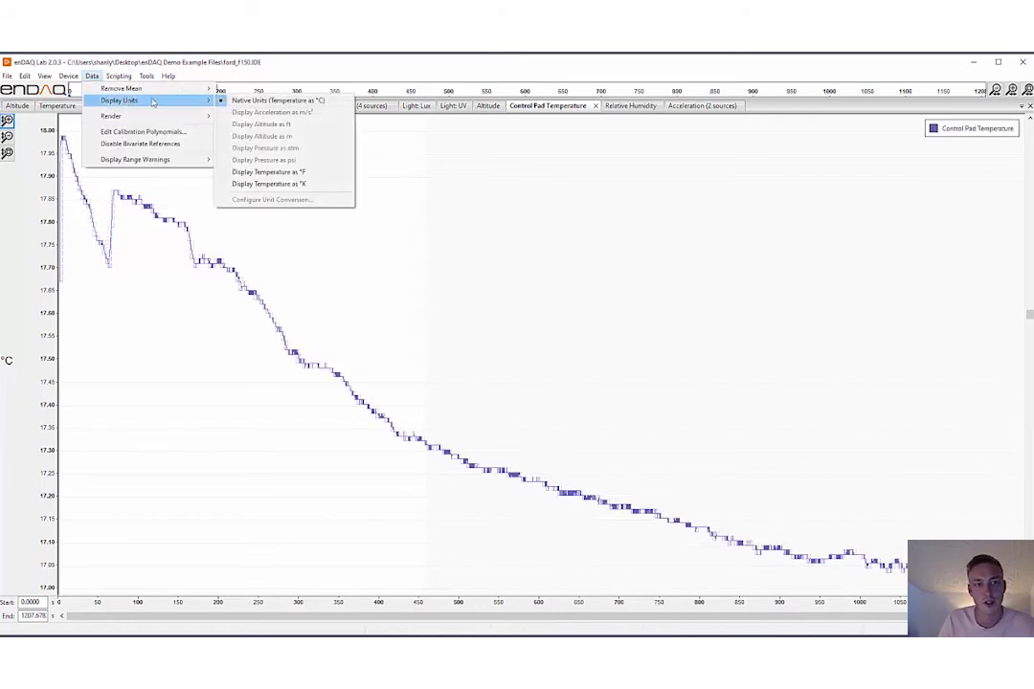
left_click(314, 173)
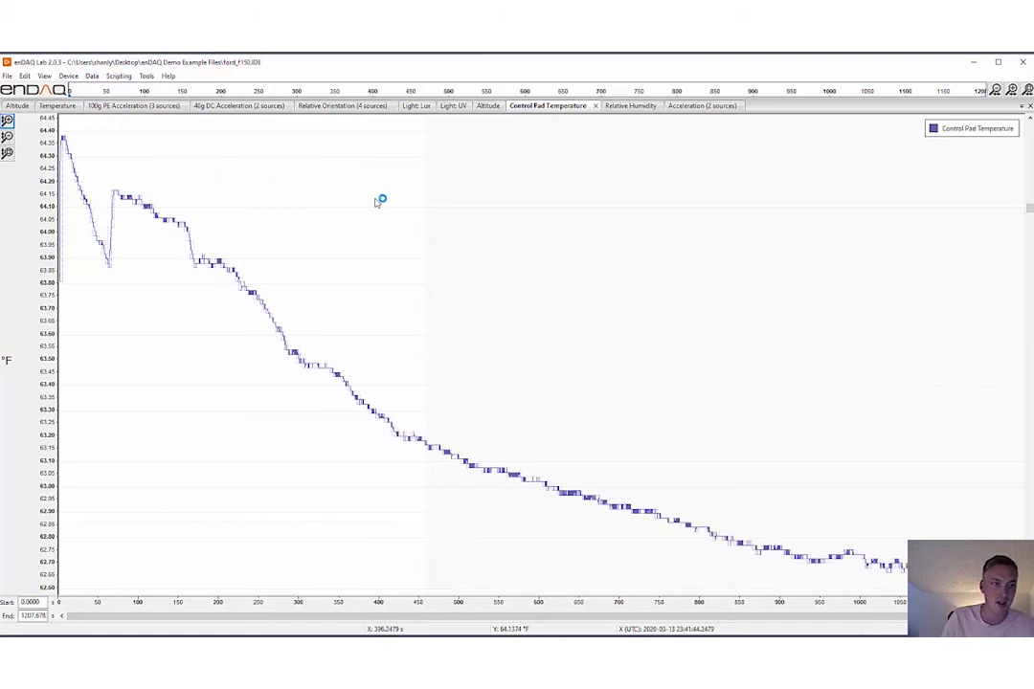
left_click(92, 77)
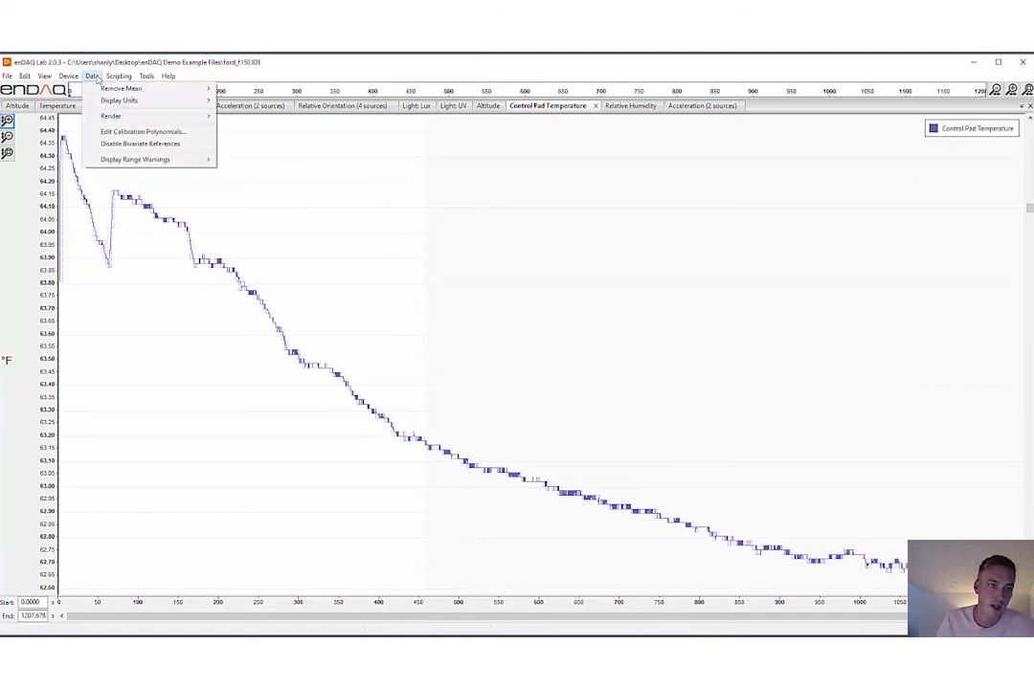
left_click(317, 130)
Show the 100g PE Acceleration plot and review the recording's calibration polynomials in an enlarged dialog without changing them
left_click(180, 104)
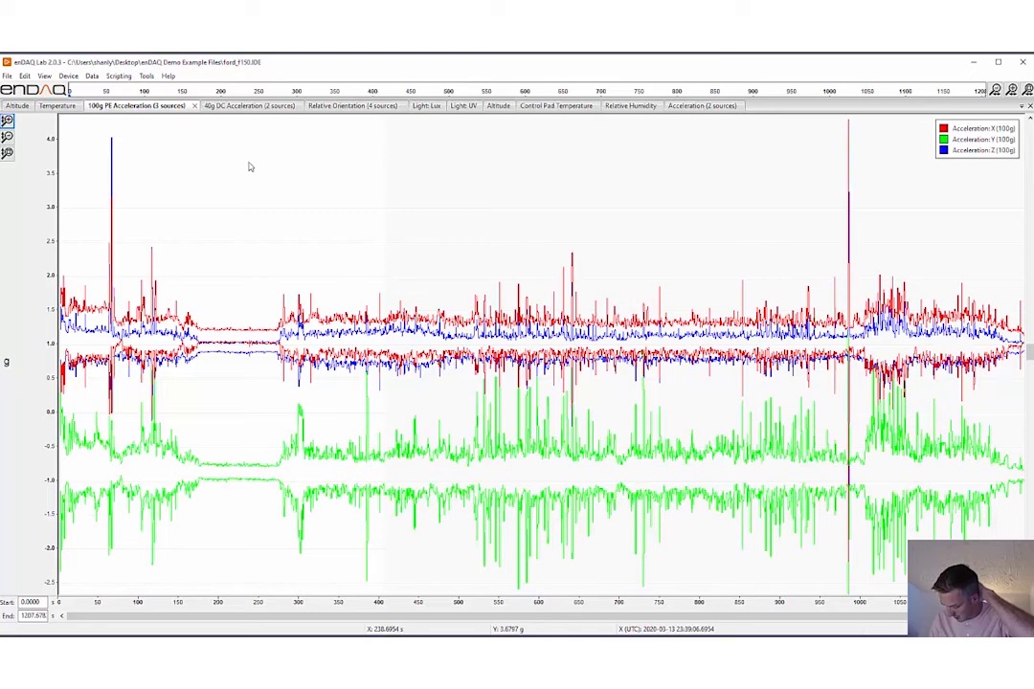
left_click(91, 75)
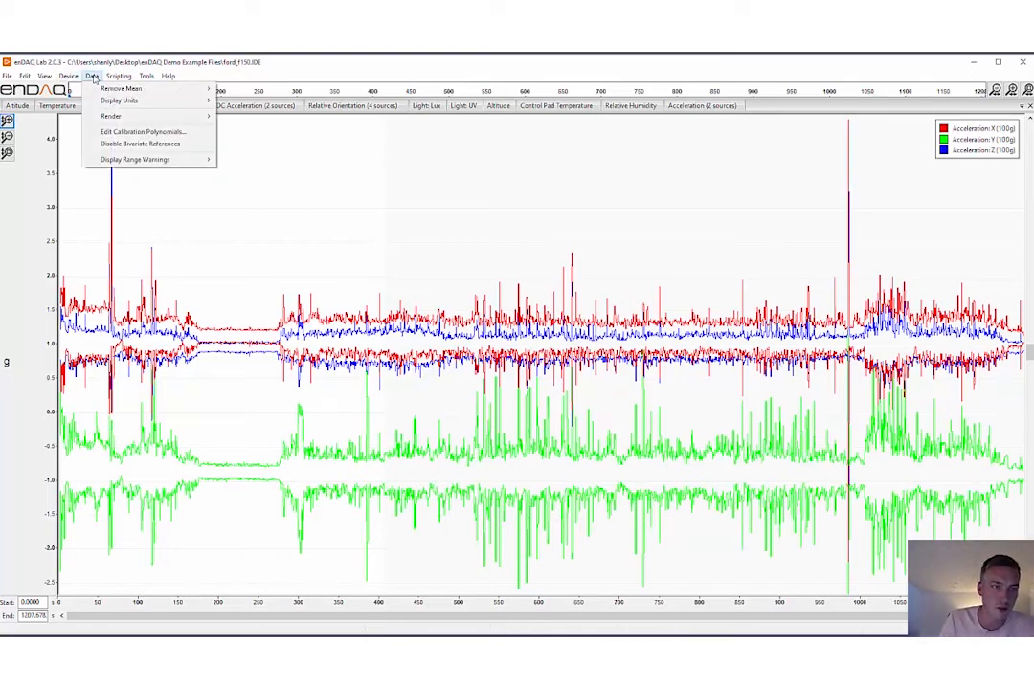
left_click(129, 131)
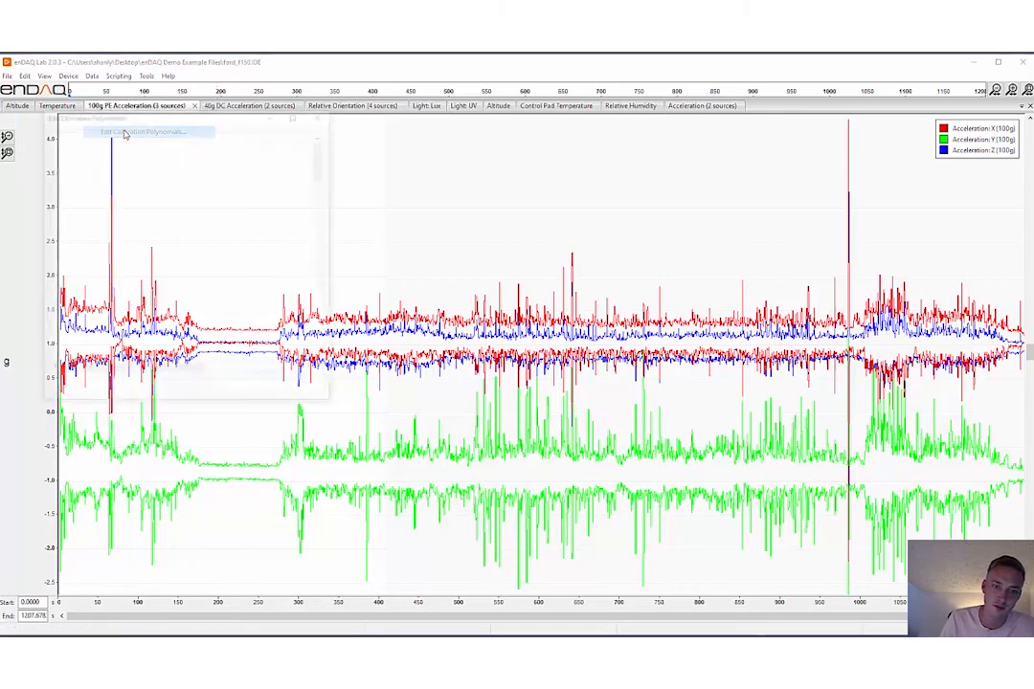
left_click_drag(332, 405, 519, 619)
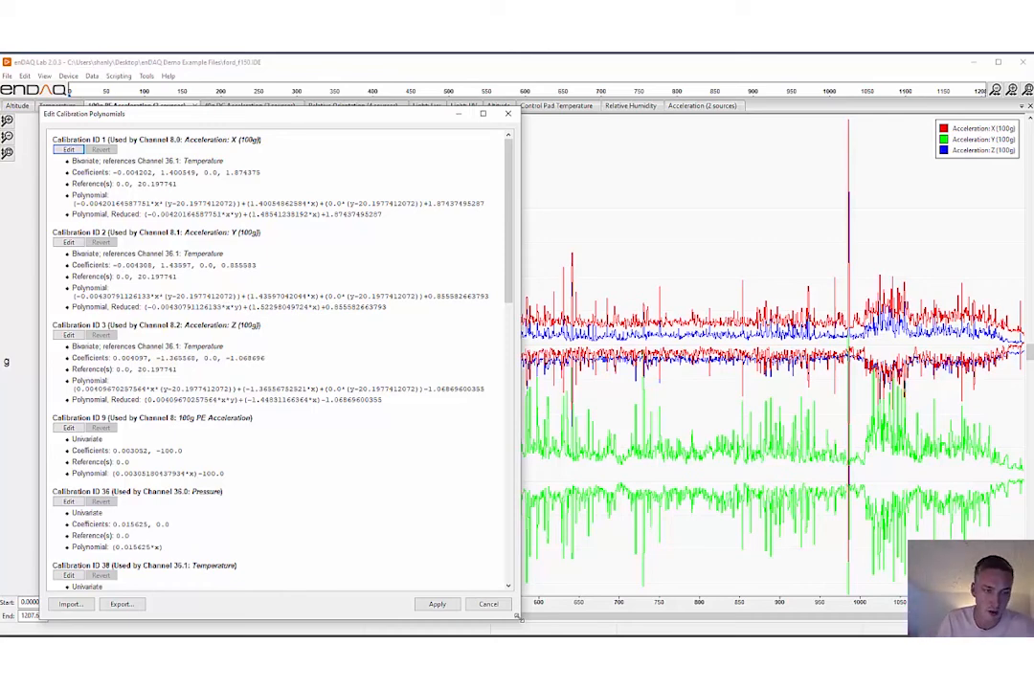
scroll(247, 303, "down", 3)
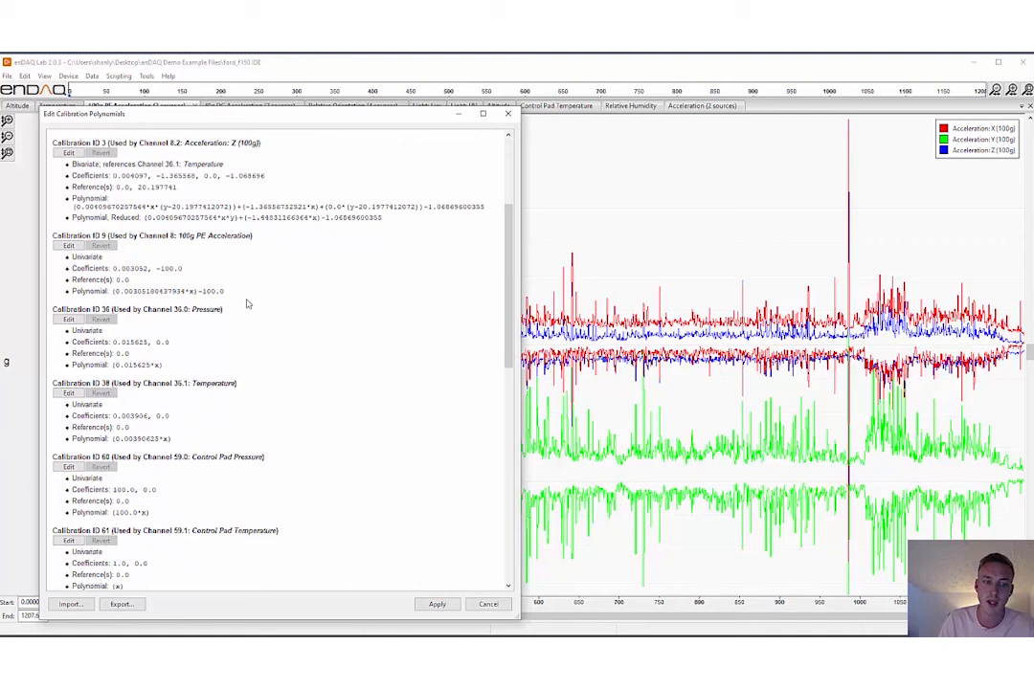
scroll(247, 303, "down", 3)
scroll(265, 294, "up", 6)
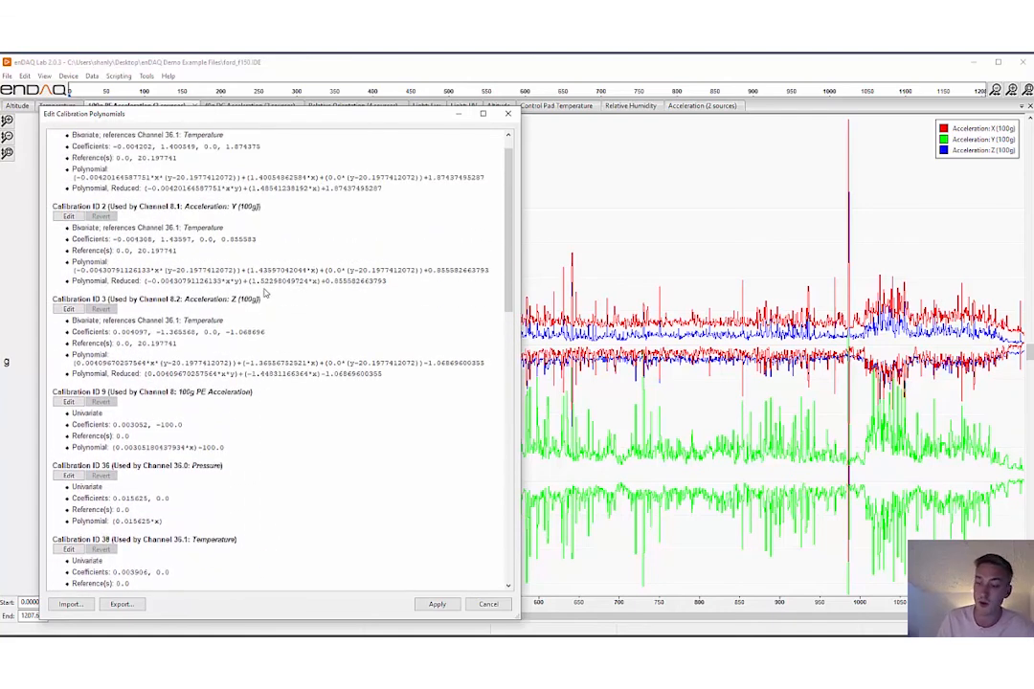
scroll(249, 278, "up", 1)
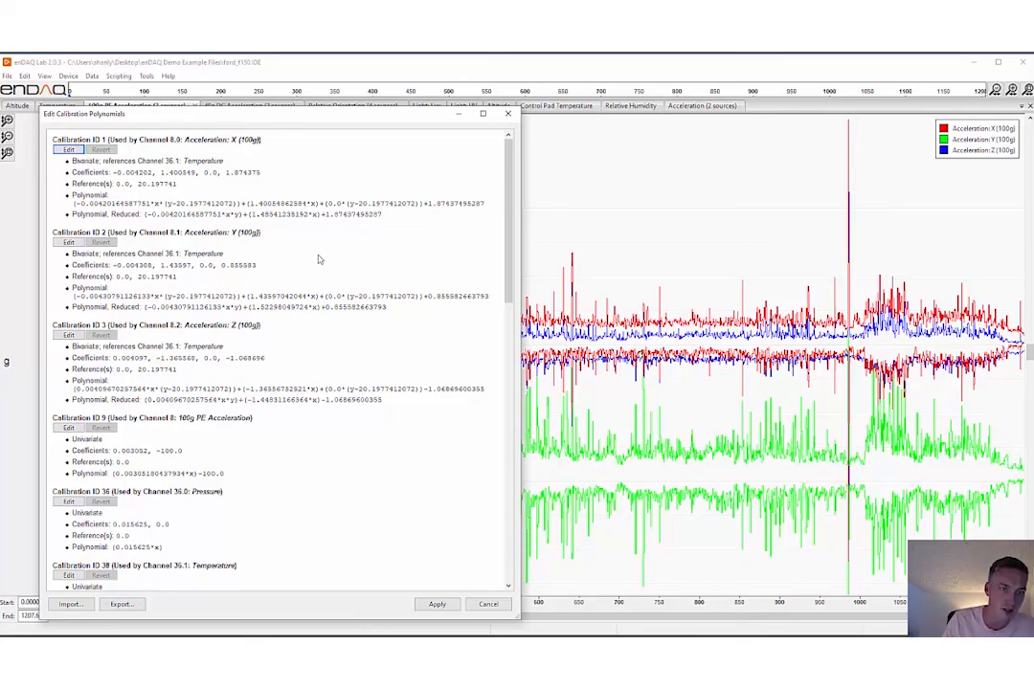
left_click(488, 603)
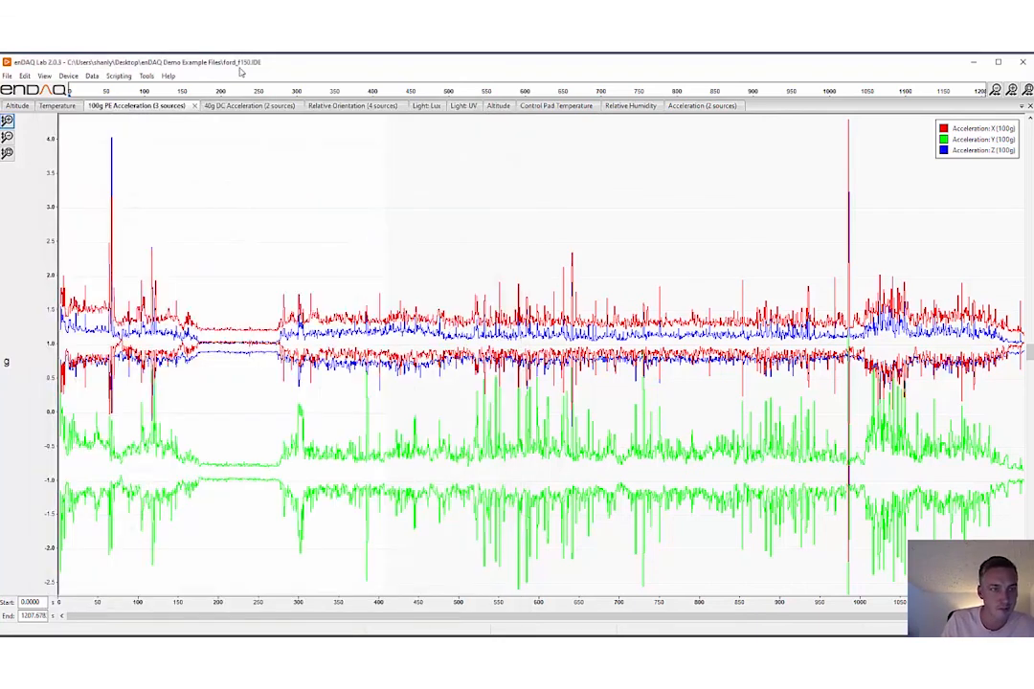